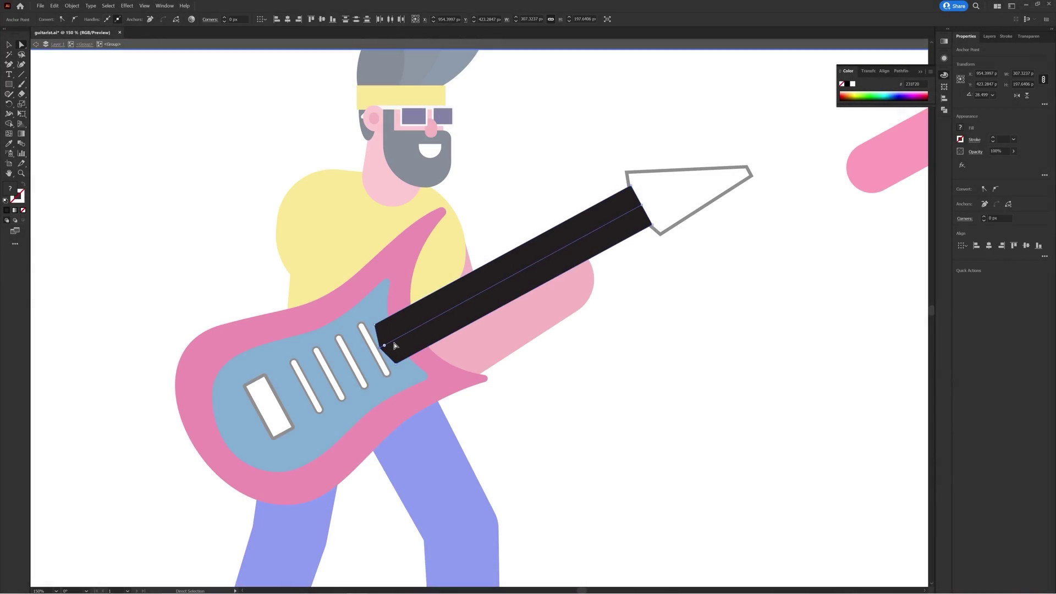
{"action": "left_click_drag", "start_coordinate": [384, 345], "coordinate": [419, 329]}
{"action": "key", "text": "v"}
{"action": "left_click_drag", "start_coordinate": [606, 291], "coordinate": [538, 318]}
{"action": "left_click", "coordinate": [536, 316]}
{"action": "key", "text": "a"}
{"action": "key", "text": "ctrl+z"}
{"action": "key", "text": "ctrl+z"}
{"action": "key", "text": "ctrl+z"}
{"action": "key", "text": "ctrl+z"}
{"action": "key", "text": "v"}
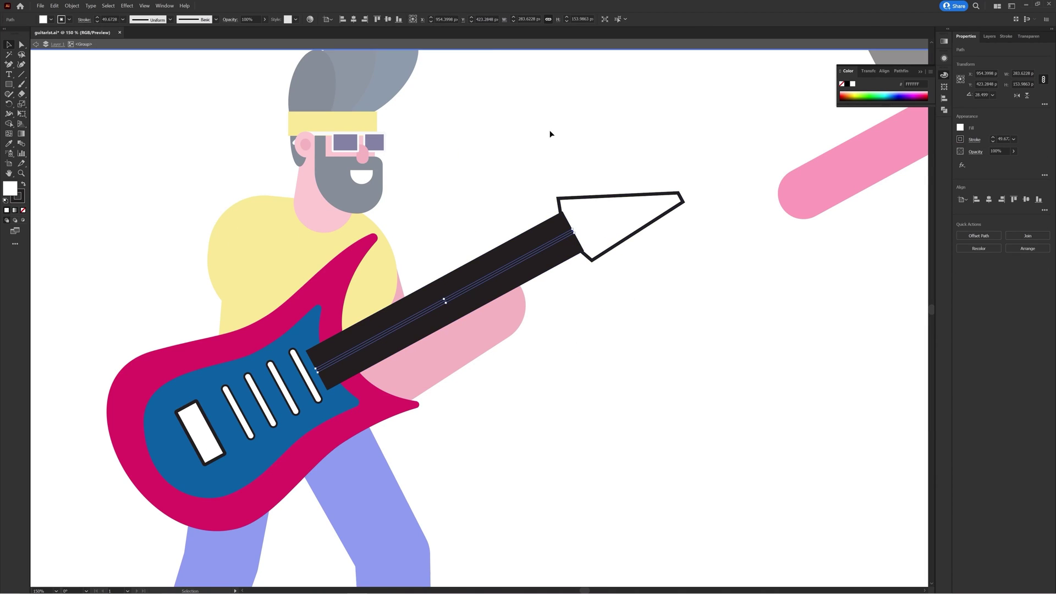
Step: Taper the guitar neck's stroke with the Width tool, narrower at the headstock and wider at the body
{"action": "double_click", "coordinate": [496, 271]}
{"action": "left_click", "coordinate": [9, 114]}
{"action": "left_click_drag", "start_coordinate": [584, 251], "coordinate": [581, 247]}
{"action": "left_click_drag", "start_coordinate": [327, 390], "coordinate": [330, 395]}
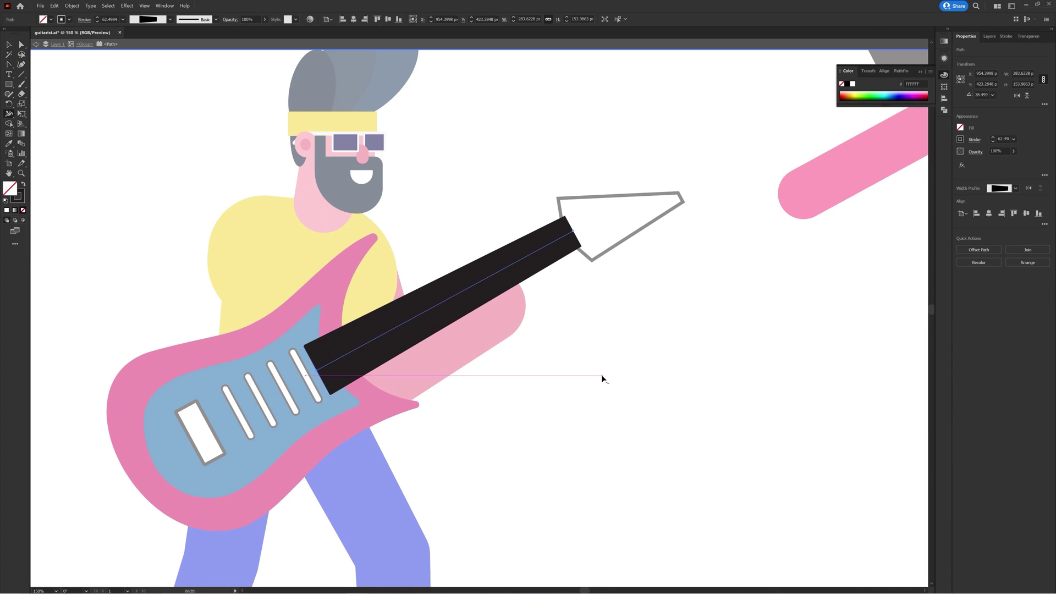
Step: Convert the tapered guitar neck stroke into a filled shape with Outline Stroke
{"action": "key", "text": "v"}
{"action": "left_click", "coordinate": [72, 6]}
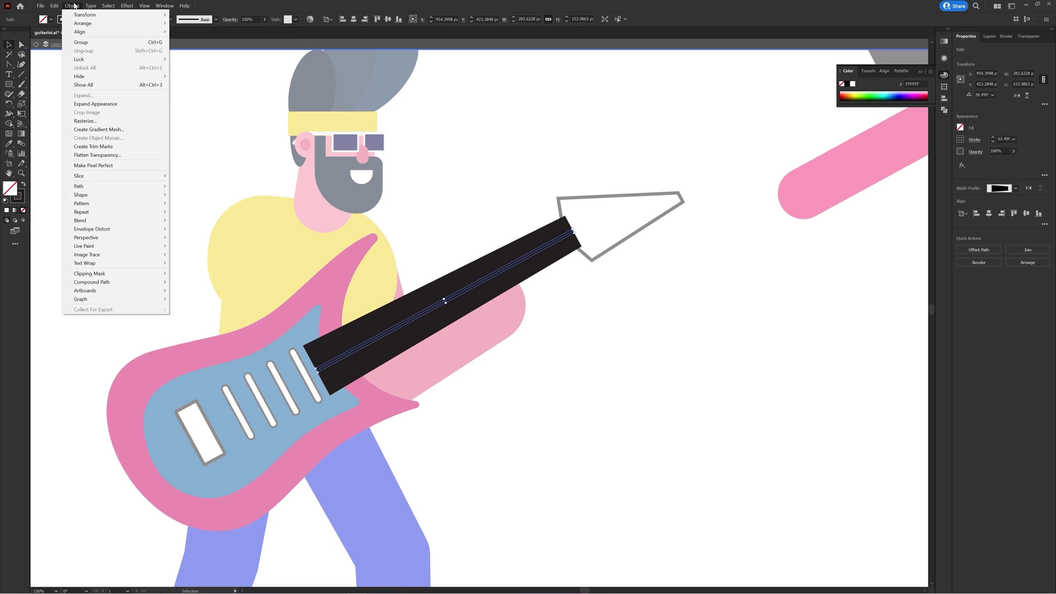
{"action": "mouse_move", "coordinate": [80, 187]}
{"action": "left_click", "coordinate": [191, 205]}
Step: Round the corners at the body end of the guitar neck and leave the neck's isolation mode
{"action": "key", "text": "a"}
{"action": "left_click_drag", "start_coordinate": [317, 371], "coordinate": [330, 365]}
{"action": "left_click", "coordinate": [600, 327]}
{"action": "left_click_drag", "start_coordinate": [600, 327], "coordinate": [521, 365]}
{"action": "key", "text": "v"}
{"action": "left_click_drag", "start_coordinate": [327, 284], "coordinate": [358, 269]}
{"action": "double_click", "coordinate": [497, 182]}
{"action": "left_click_drag", "start_coordinate": [668, 303], "coordinate": [644, 313]}
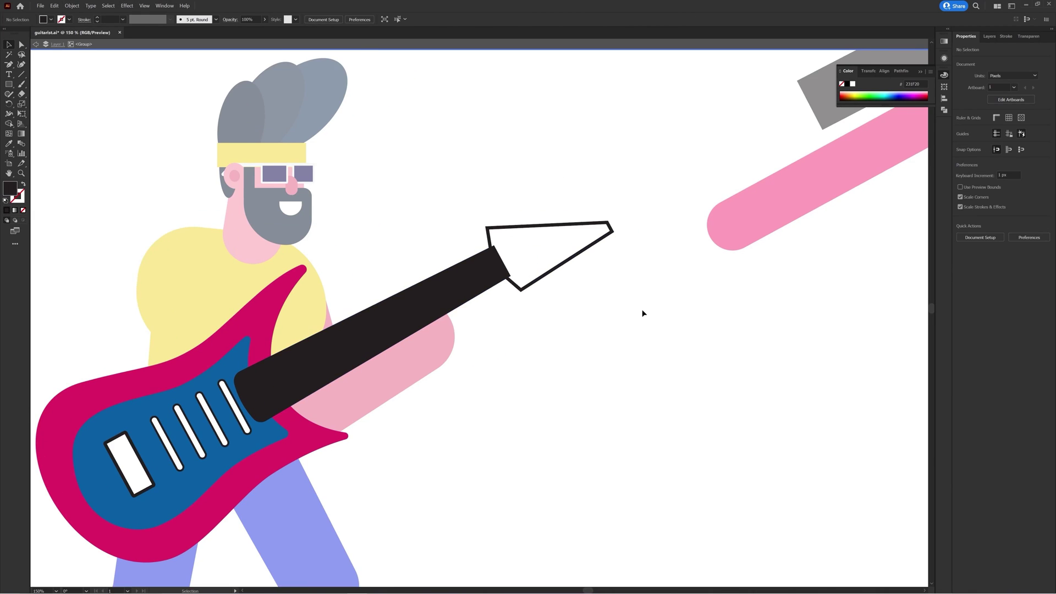
Step: Round the corners of the triangular headstock shape
{"action": "scroll", "coordinate": [642, 313], "scroll_direction": "down", "scroll_amount": 1}
{"action": "scroll", "coordinate": [642, 313], "scroll_direction": "left", "scroll_amount": 1}
{"action": "key", "text": "a"}
{"action": "scroll", "coordinate": [470, 352], "scroll_direction": "right", "scroll_amount": 3}
{"action": "scroll", "coordinate": [470, 351], "scroll_direction": "up", "scroll_amount": 1}
{"action": "left_click", "coordinate": [467, 280]}
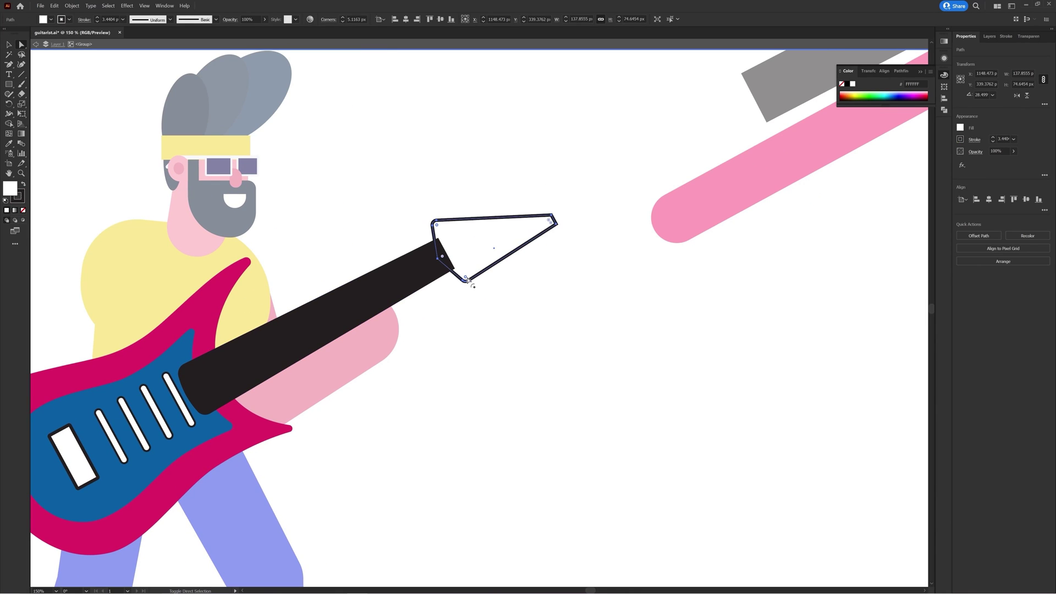
Step: Try the guitar body's magenta and a darker shade of it as the neck's fill
{"action": "left_click", "coordinate": [308, 336]}
{"action": "key", "text": "i"}
{"action": "left_click", "coordinate": [240, 302]}
{"action": "double_click", "coordinate": [12, 188]}
{"action": "left_click", "coordinate": [493, 272]}
{"action": "left_click", "coordinate": [595, 236]}
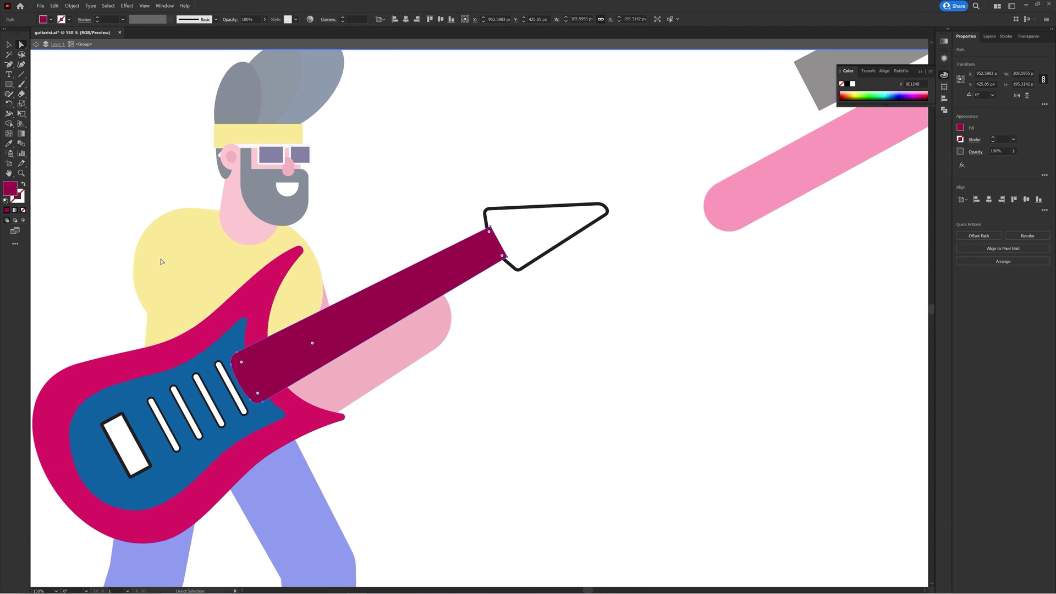
{"action": "double_click", "coordinate": [12, 188]}
{"action": "left_click", "coordinate": [483, 286]}
{"action": "left_click", "coordinate": [599, 246]}
{"action": "scroll", "coordinate": [596, 330], "scroll_direction": "up", "scroll_amount": 1}
{"action": "left_click", "coordinate": [597, 342]}
{"action": "scroll", "coordinate": [550, 330], "scroll_direction": "left", "scroll_amount": 2}
Step: Fill the guitar neck and the headstock with the blue sampled from the guitar body's inner panel
{"action": "left_click", "coordinate": [479, 330]}
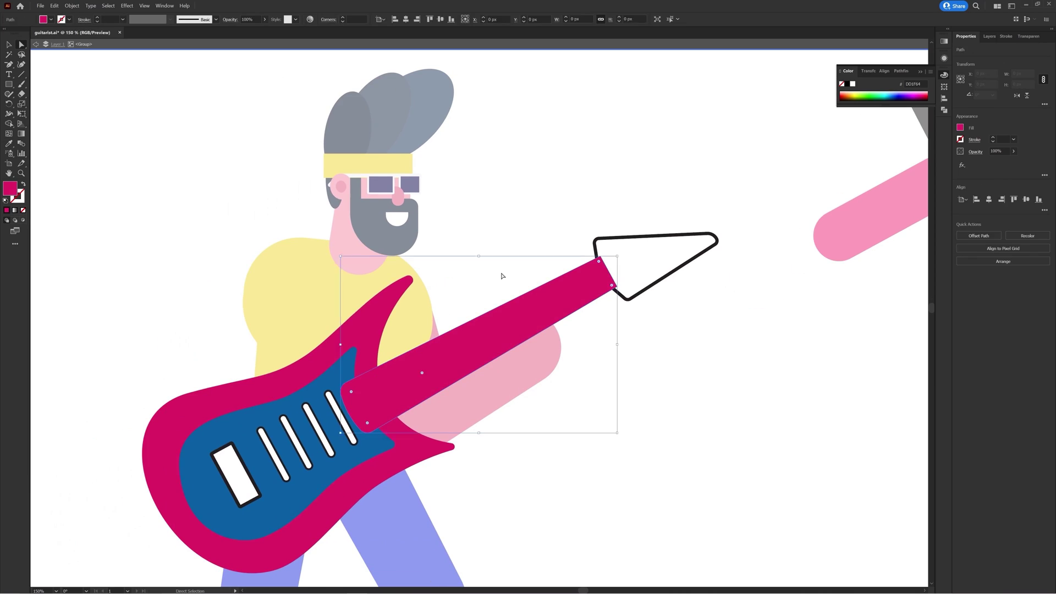
{"action": "key", "text": "i"}
{"action": "left_click", "coordinate": [330, 380]}
{"action": "double_click", "coordinate": [617, 384]}
{"action": "scroll", "coordinate": [605, 357], "scroll_direction": "right", "scroll_amount": 1}
{"action": "left_click", "coordinate": [599, 275]}
{"action": "key", "text": "i"}
{"action": "left_click", "coordinate": [487, 305]}
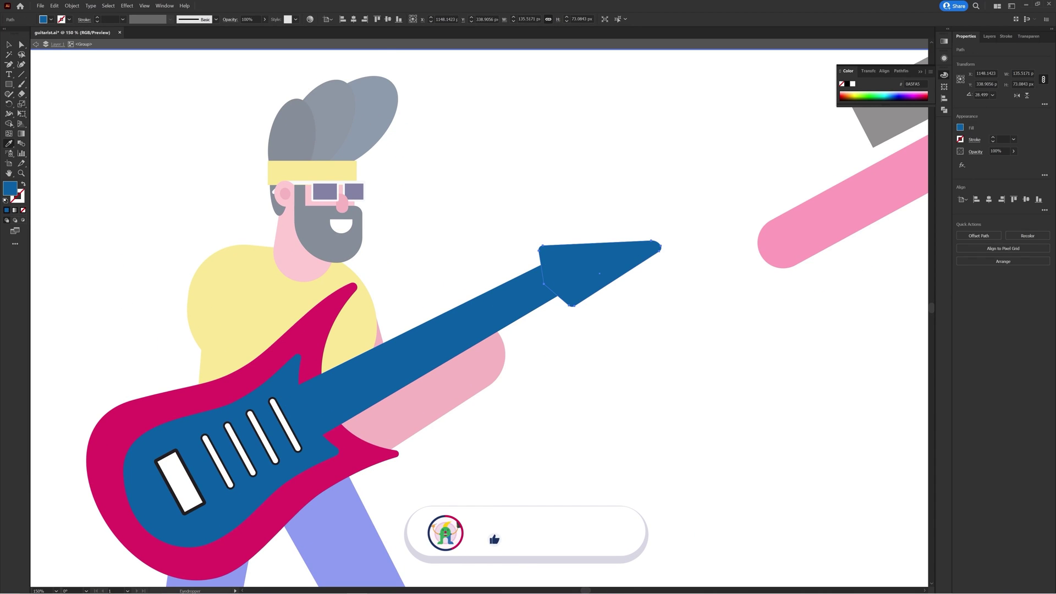
Step: Draw a straight line with the Pen tool across the joint between the guitar neck and the headstock
{"action": "left_click", "coordinate": [564, 363], "text": "ctrl"}
{"action": "left_click_drag", "start_coordinate": [563, 363], "coordinate": [560, 386]}
{"action": "key", "text": "p"}
{"action": "left_click", "coordinate": [536, 278]}
{"action": "left_click", "coordinate": [558, 317]}
{"action": "key", "text": "a"}
{"action": "scroll", "coordinate": [582, 318], "scroll_direction": "up", "scroll_amount": 5}
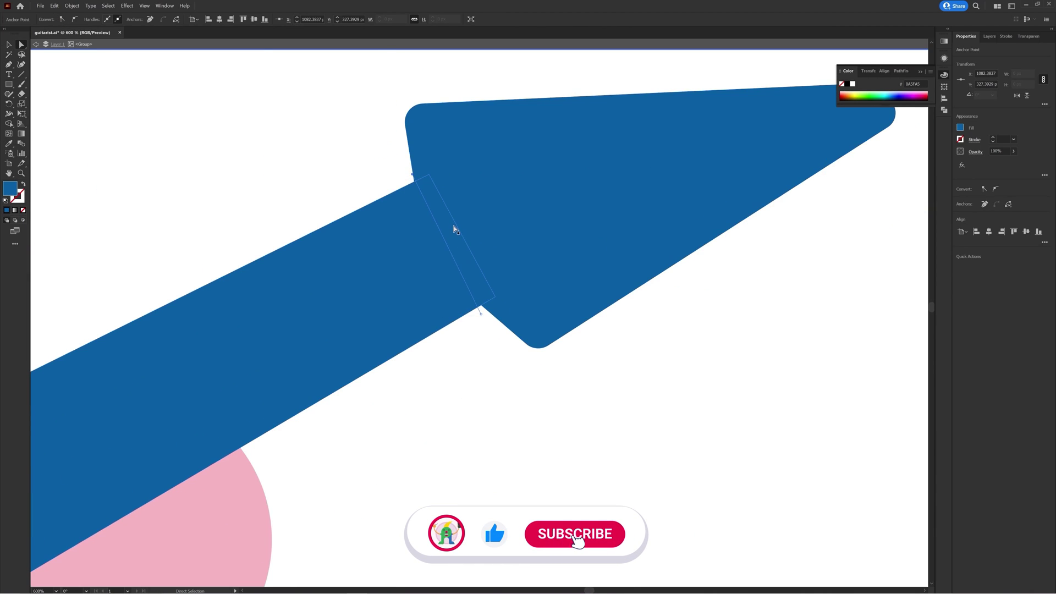
{"action": "key", "text": "ctrl+equal"}
{"action": "left_click", "coordinate": [436, 231]}
{"action": "key", "text": "ctrl+minus"}
{"action": "key", "text": "ctrl+minus"}
{"action": "key", "text": "ctrl+minus"}
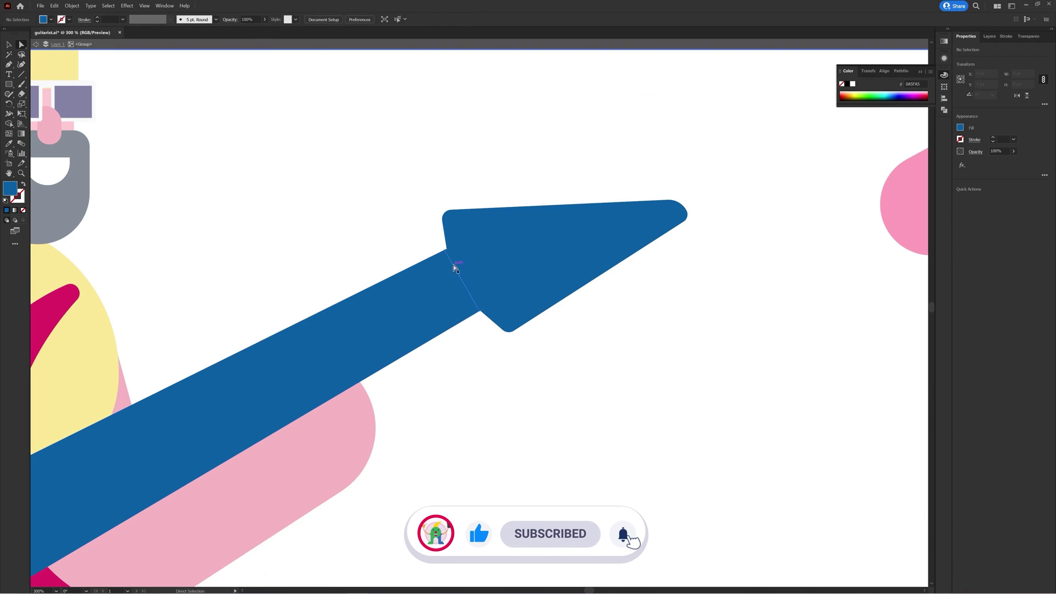
Step: Give the line at the neck joint a 4 pt stroke in F5F5FC without fill, and adjust its lower end to the neck's edge
{"action": "left_click", "coordinate": [454, 263]}
{"action": "double_click", "coordinate": [20, 199]}
{"action": "type", "text": "F5F5FC"}
{"action": "key", "text": "Return"}
{"action": "key", "text": "x"}
{"action": "key", "text": "slash"}
{"action": "triple_click", "coordinate": [992, 137]}
{"action": "scroll", "coordinate": [451, 263], "scroll_direction": "up", "scroll_amount": 3}
{"action": "key", "text": "v"}
{"action": "left_click_drag", "start_coordinate": [528, 398], "coordinate": [523, 403]}
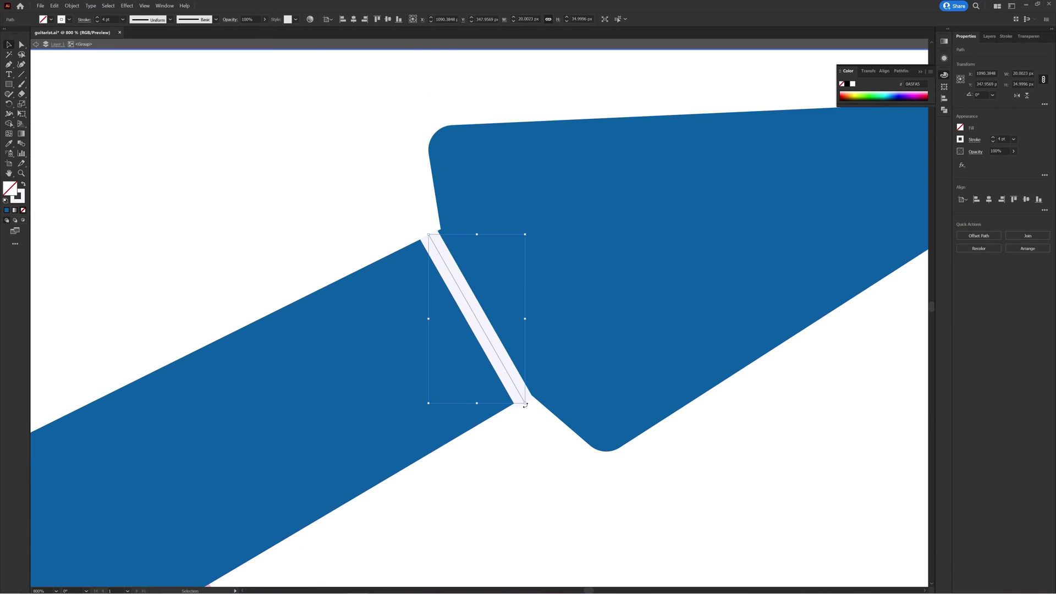
{"action": "left_click", "coordinate": [528, 454]}
Step: Set the guitar neck's fill colour to 0D74BA and deselect it
{"action": "scroll", "coordinate": [487, 245], "scroll_direction": "down", "scroll_amount": 5}
{"action": "left_click", "coordinate": [483, 258]}
{"action": "scroll", "coordinate": [259, 401], "scroll_direction": "up", "scroll_amount": 3}
{"action": "left_click", "coordinate": [268, 393]}
{"action": "double_click", "coordinate": [10, 189]}
{"action": "type", "text": "0D74BA"}
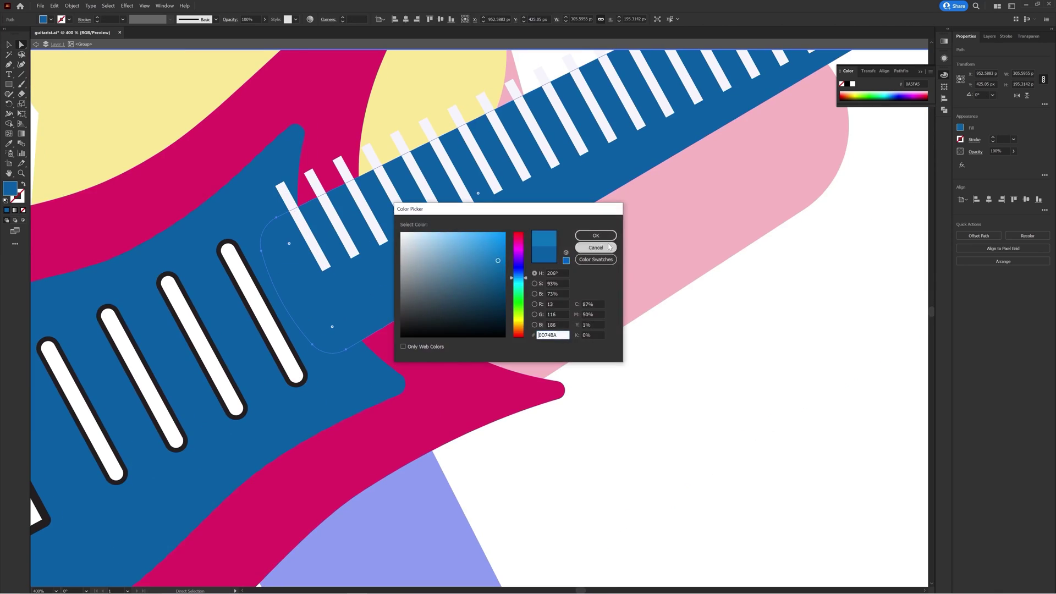
{"action": "key", "text": "Return"}
{"action": "key", "text": "a"}
{"action": "left_click", "coordinate": [649, 335]}
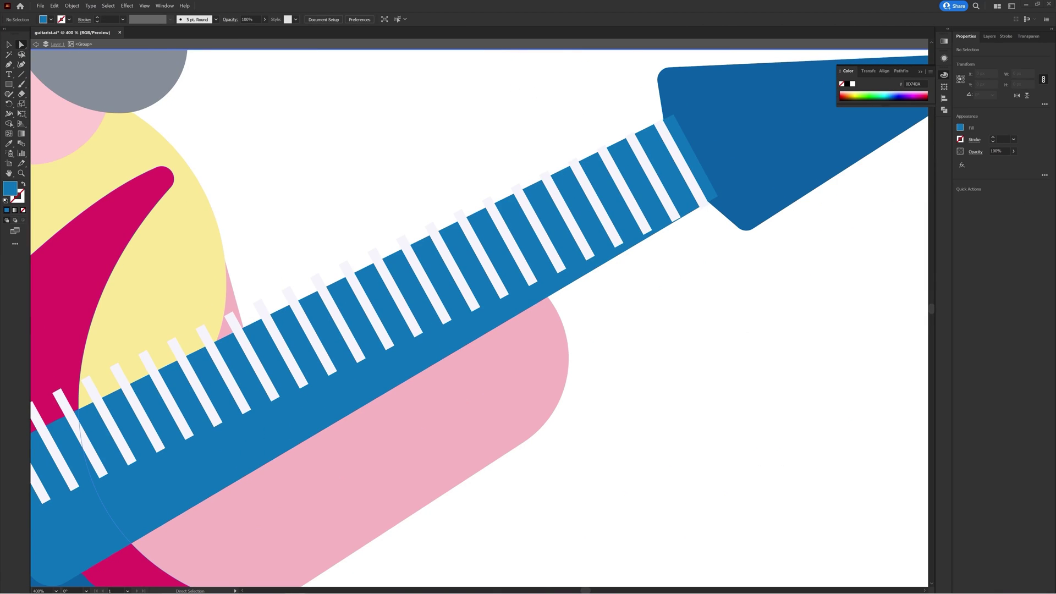
{"action": "scroll", "coordinate": [348, 231], "scroll_direction": "down", "scroll_amount": 1}
{"action": "left_click_drag", "start_coordinate": [349, 231], "coordinate": [236, 246]}
{"action": "left_click", "coordinate": [546, 194]}
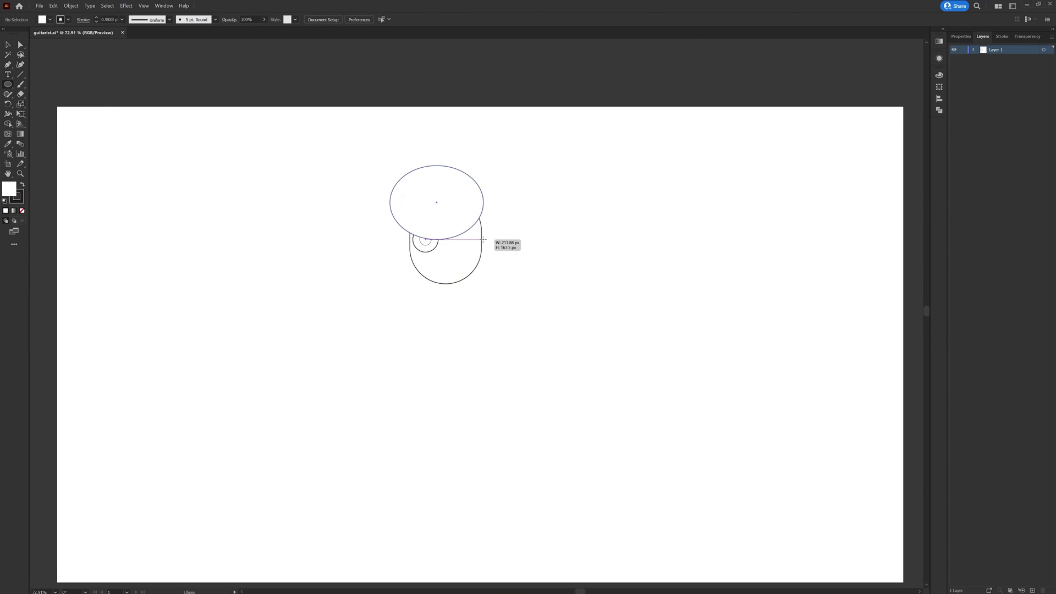
Step: Arrange the ear circles in front of the large hair ellipse and shift the narrow back-hair ellipse slightly toward the back of the head
{"action": "right_click", "coordinate": [429, 245]}
{"action": "mouse_move", "coordinate": [462, 363]}
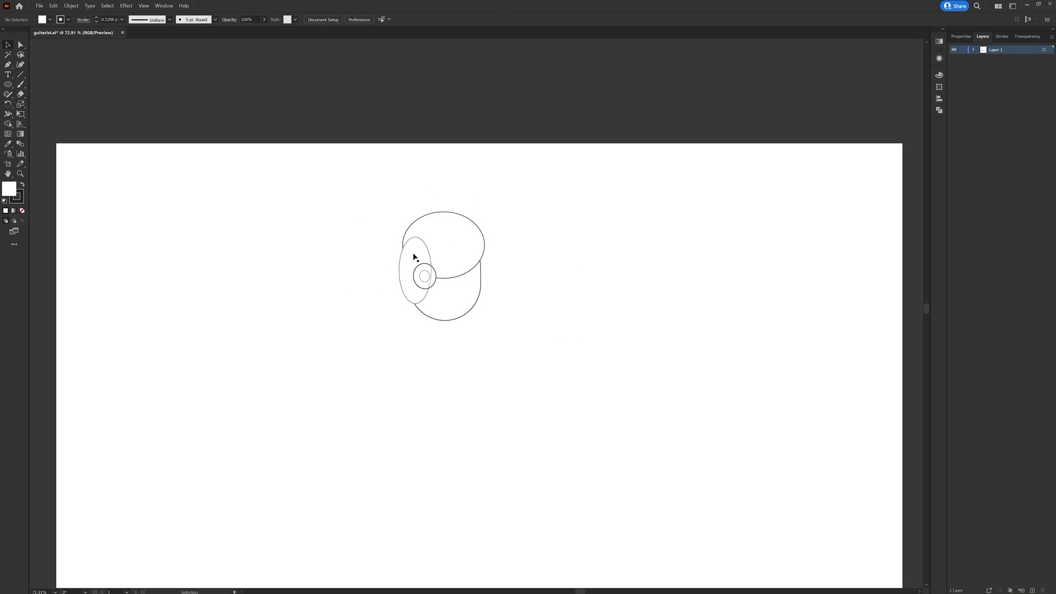
{"action": "left_click_drag", "start_coordinate": [415, 259], "coordinate": [405, 264]}
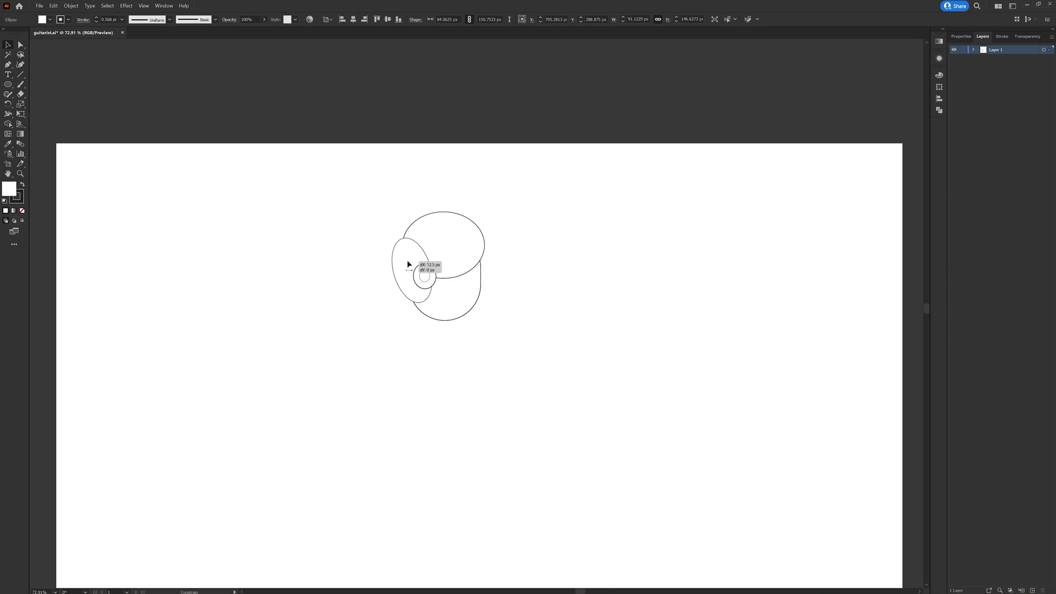
{"action": "left_click", "coordinate": [456, 273]}
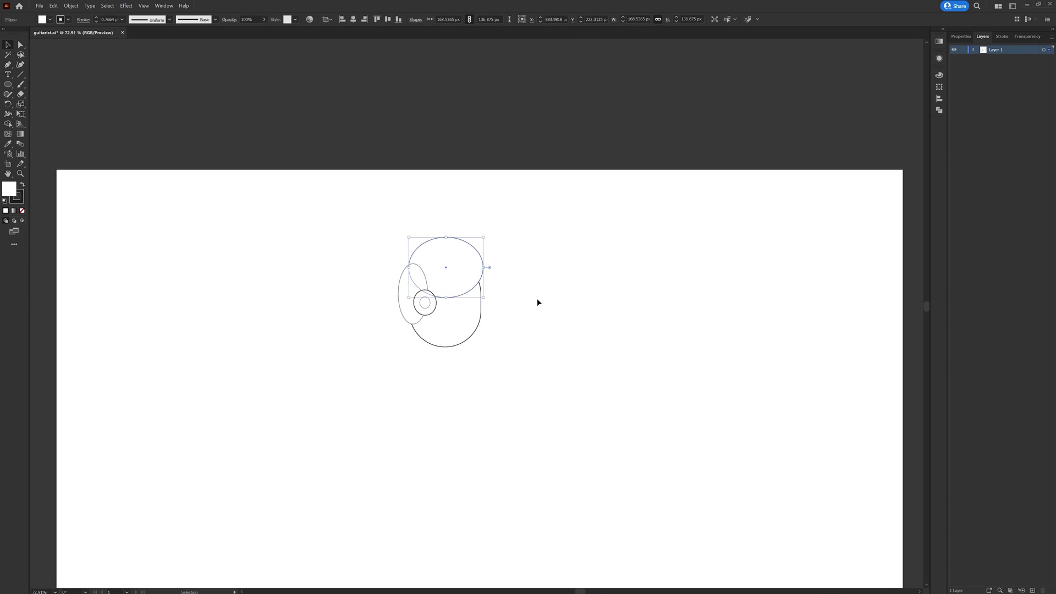
Step: Draw a headband rectangle about 202 px wide and 54 px high across the head and adjust its stacking order
{"action": "key", "text": "m"}
{"action": "left_click_drag", "start_coordinate": [382, 271], "coordinate": [489, 298]}
{"action": "right_click", "coordinate": [431, 302]}
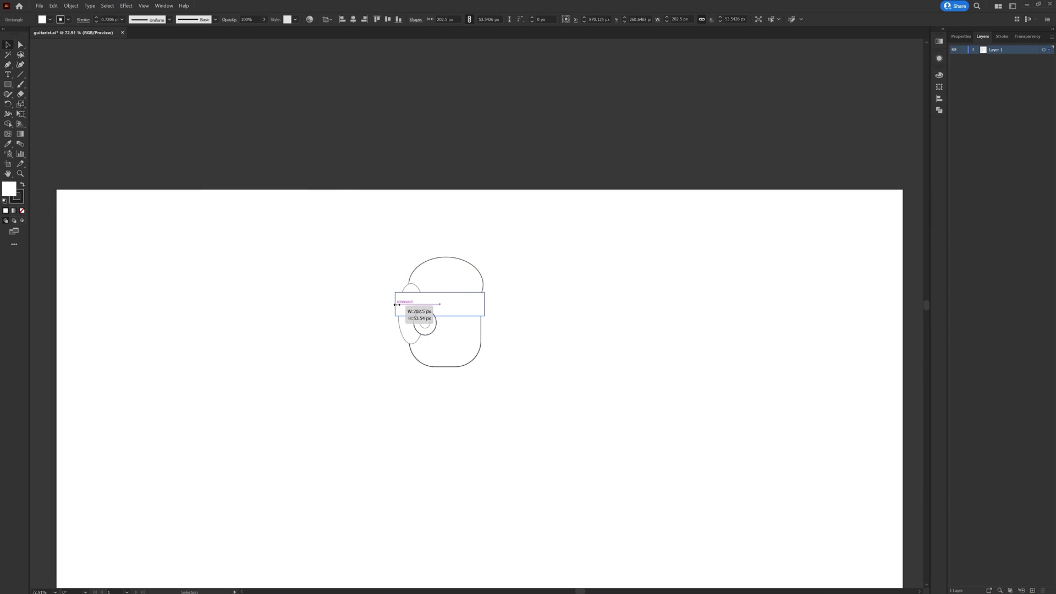
{"action": "left_click_drag", "start_coordinate": [396, 304], "coordinate": [397, 304]}
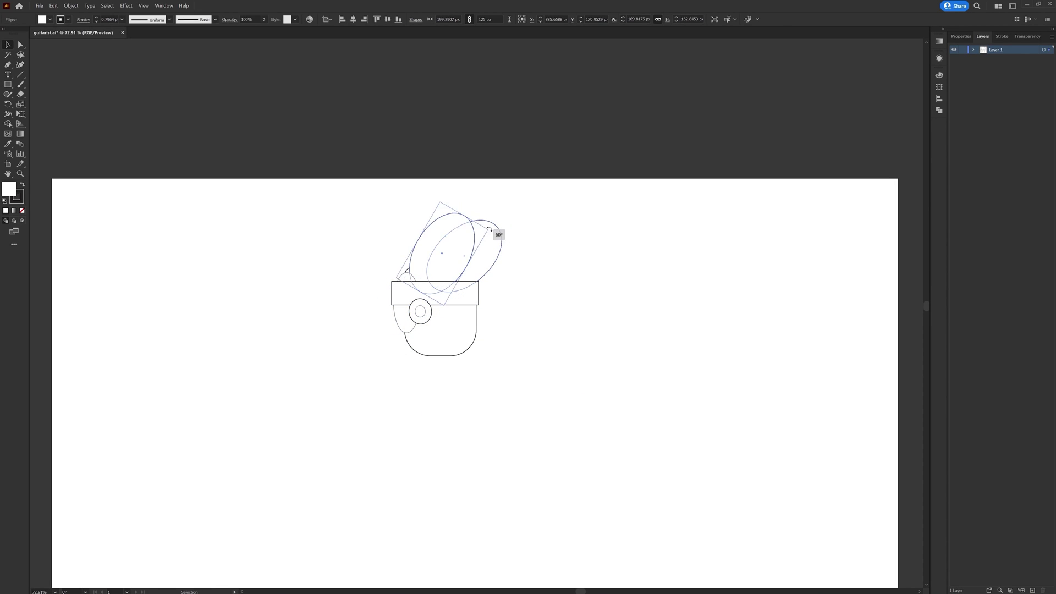
Step: Rotate the second hair ellipse to about 60° and duplicate it toward the back of the head as a third hair lobe
{"action": "left_click_drag", "start_coordinate": [490, 229], "coordinate": [488, 227]}
{"action": "left_click_drag", "start_coordinate": [441, 253], "coordinate": [419, 261]}
{"action": "left_click", "coordinate": [389, 308]}
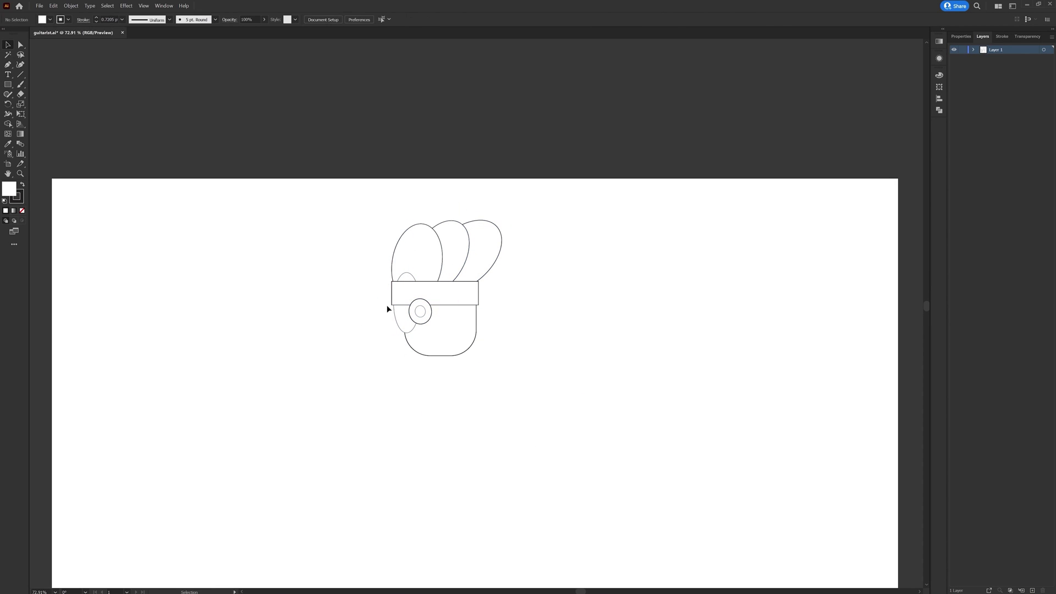
Step: Draw a small rectangle beside the ear at the headband's lower edge as a lens of the glasses
{"action": "left_click", "coordinate": [554, 321]}
{"action": "mouse_move", "coordinate": [578, 328]}
{"action": "left_mouse_down"}
{"action": "mouse_move", "coordinate": [566, 337]}
{"action": "mouse_move", "coordinate": [558, 321]}
{"action": "left_mouse_up"}
{"action": "key", "text": "m"}
{"action": "left_click_drag", "start_coordinate": [416, 297], "coordinate": [442, 319]}
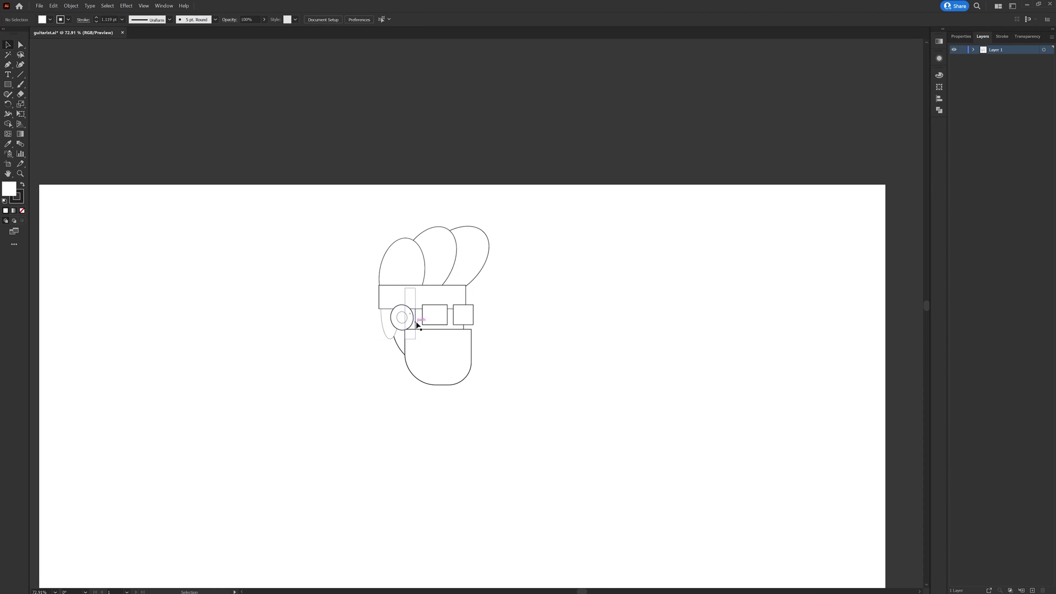
Step: Shorten the narrow sideburn rectangle to about 68 px high from the headband's lower edge and bring it to the front
{"action": "scroll", "coordinate": [416, 324], "scroll_direction": "up", "scroll_amount": 8}
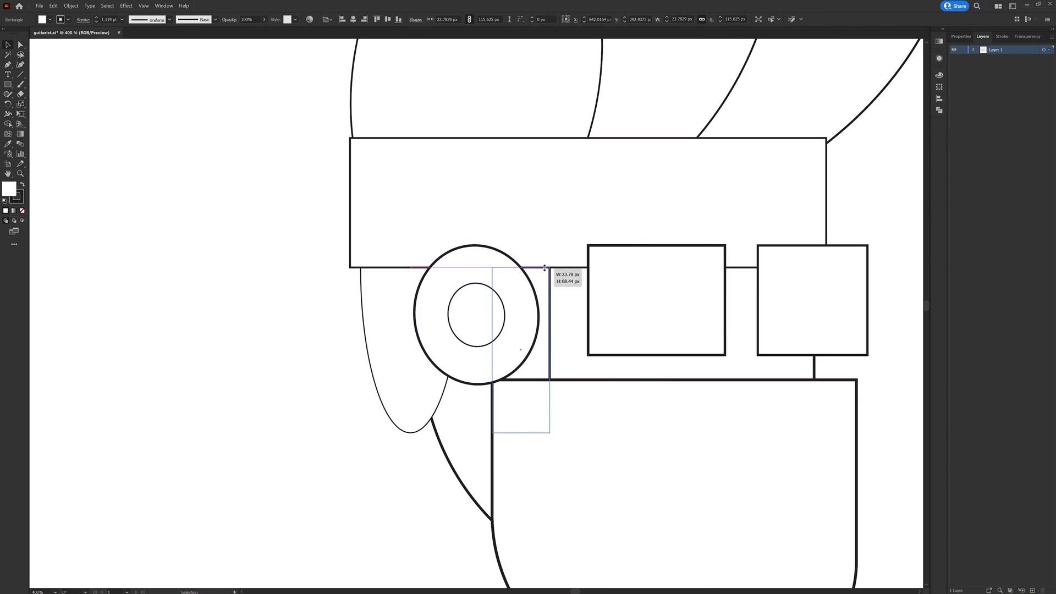
{"action": "left_click", "coordinate": [597, 303]}
{"action": "key", "text": "ctrl+shift+bracketright"}
{"action": "key", "text": "ctrl+shift+a"}
{"action": "key", "text": "ctrl+minus"}
{"action": "key", "text": "ctrl+minus"}
{"action": "key", "text": "ctrl+minus"}
{"action": "key", "text": "ctrl+minus"}
{"action": "key", "text": "ctrl+minus"}
{"action": "key", "text": "ctrl+minus"}
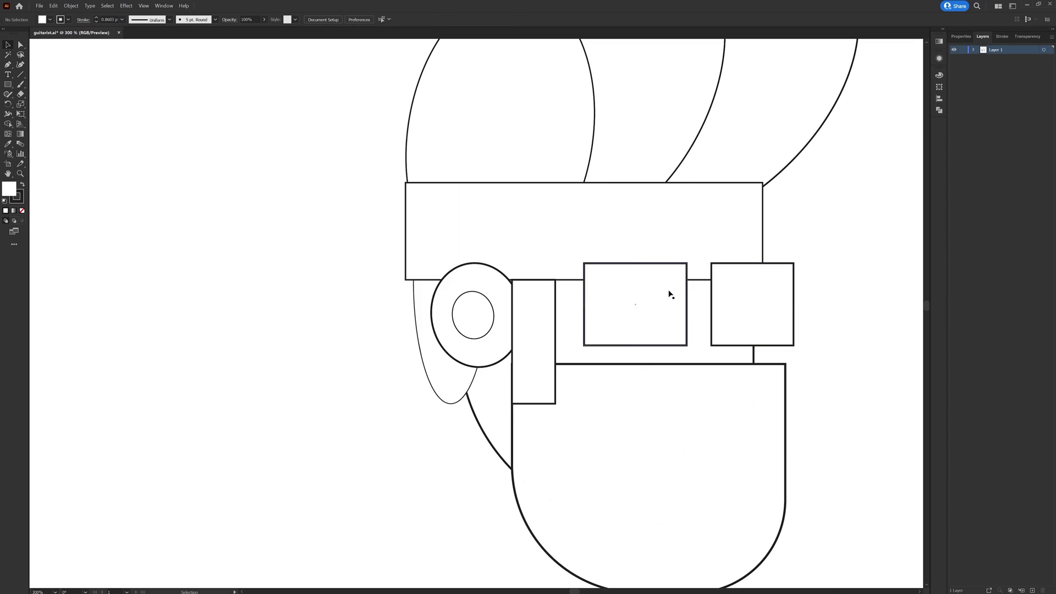
Step: Draw a narrow upright rectangle on the face for the nose
{"action": "key", "text": "ctrl+equal"}
{"action": "key", "text": "ctrl+equal"}
{"action": "key", "text": "ctrl+equal"}
{"action": "key", "text": "m"}
{"action": "left_click_drag", "start_coordinate": [507, 272], "coordinate": [534, 330]}
{"action": "key", "text": "a"}
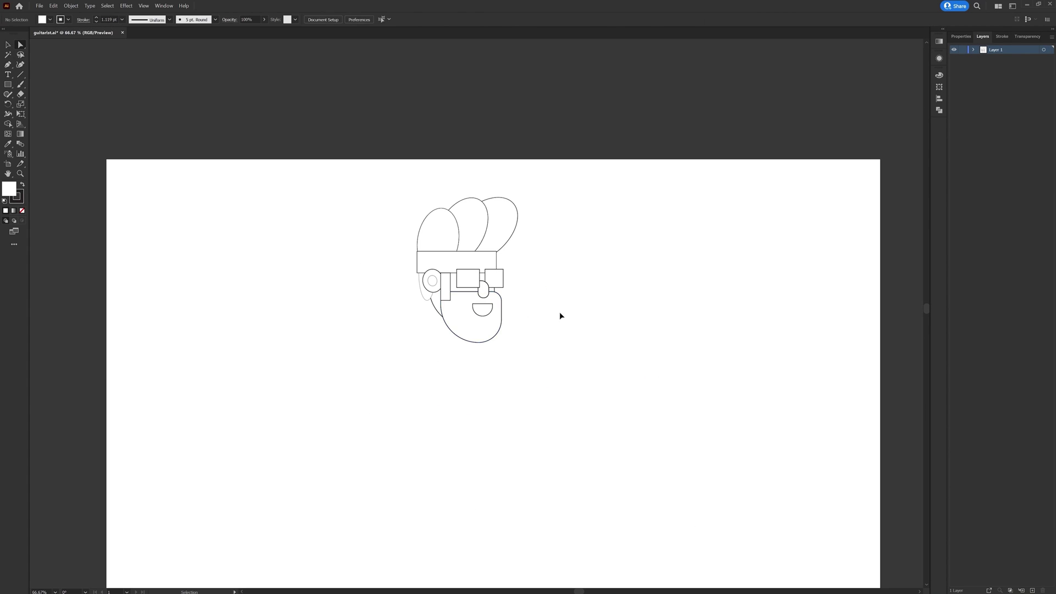
{"action": "scroll", "coordinate": [684, 224], "scroll_direction": "up", "scroll_amount": 5}
{"action": "scroll", "coordinate": [604, 215], "scroll_direction": "down", "scroll_amount": 5}
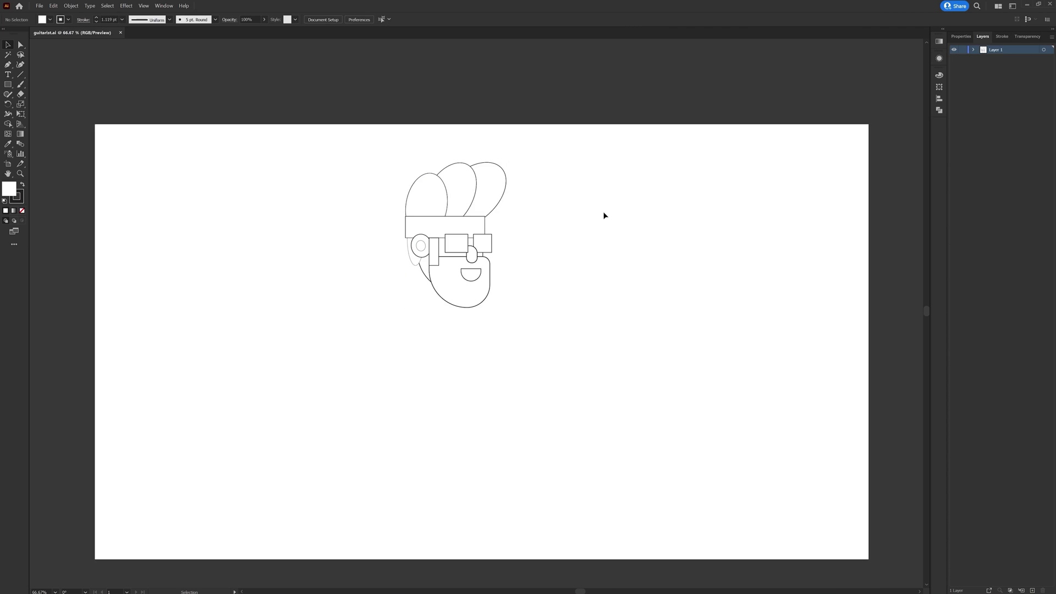
{"action": "left_click", "coordinate": [477, 207]}
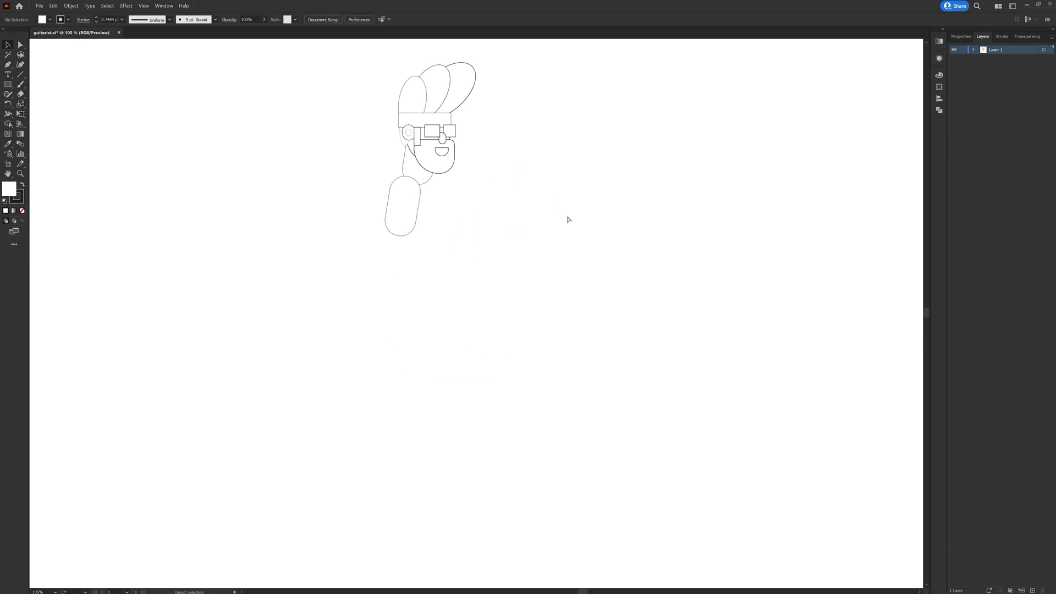
Step: Shape the torso from two overlapping rounded rectangles below the neck, rounding the chest's corners to a radius of about 57 px
{"action": "double_click", "coordinate": [423, 247]}
{"action": "left_click_drag", "start_coordinate": [423, 247], "coordinate": [431, 268]}
{"action": "double_click", "coordinate": [631, 250]}
{"action": "mouse_move", "coordinate": [380, 268]}
{"action": "left_mouse_down"}
{"action": "mouse_move", "coordinate": [370, 268]}
{"action": "mouse_move", "coordinate": [401, 270]}
{"action": "left_mouse_up"}
{"action": "left_click_drag", "start_coordinate": [471, 233], "coordinate": [457, 230]}
{"action": "left_click_drag", "start_coordinate": [382, 226], "coordinate": [394, 241]}
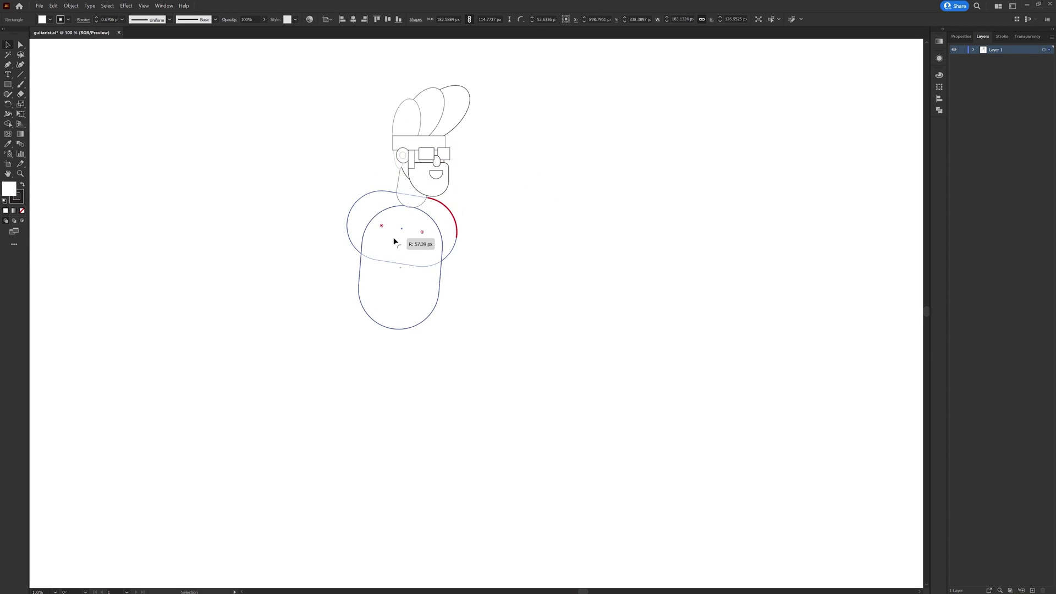
{"action": "left_click", "coordinate": [478, 247]}
{"action": "left_click_drag", "start_coordinate": [478, 247], "coordinate": [463, 208]}
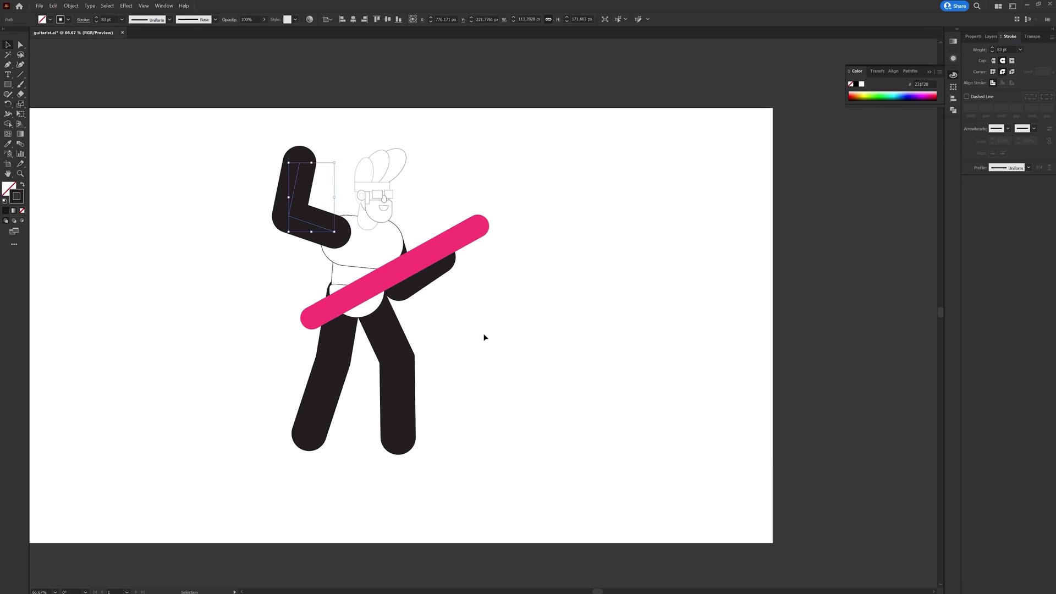
Step: Select both legs and shift the front leg's lower anchor points slightly forward
{"action": "left_click", "coordinate": [335, 374]}
{"action": "left_click", "coordinate": [397, 401], "text": "shift"}
{"action": "key", "text": "a"}
{"action": "left_click_drag", "start_coordinate": [398, 437], "coordinate": [403, 441]}
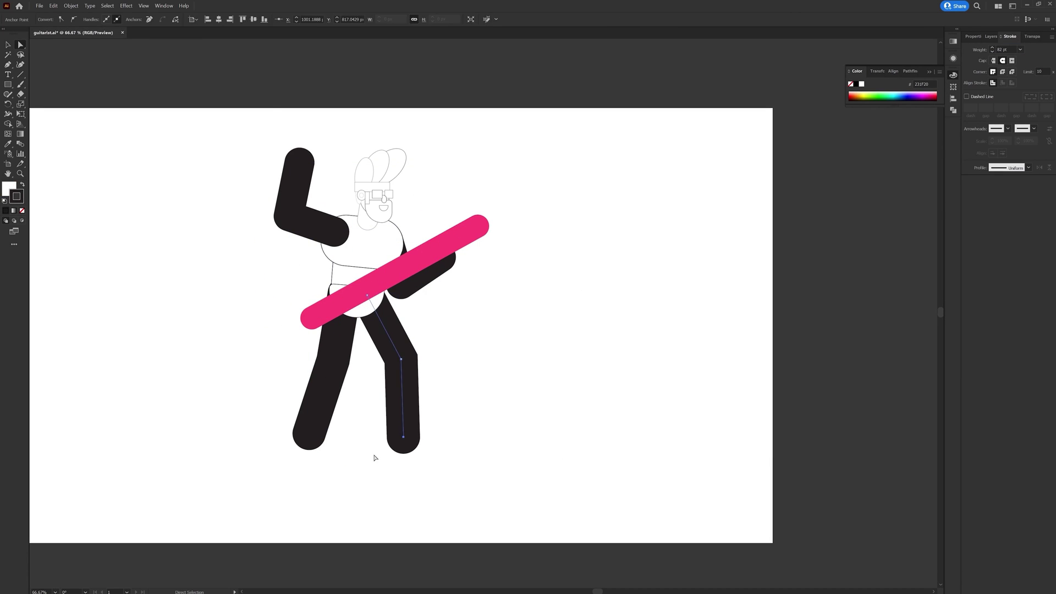
{"action": "scroll", "coordinate": [312, 209], "scroll_direction": "up", "scroll_amount": 3}
{"action": "left_click_drag", "start_coordinate": [536, 415], "coordinate": [542, 421]}
{"action": "scroll", "coordinate": [542, 283], "scroll_direction": "up", "scroll_amount": 1}
{"action": "left_click", "coordinate": [542, 283]}
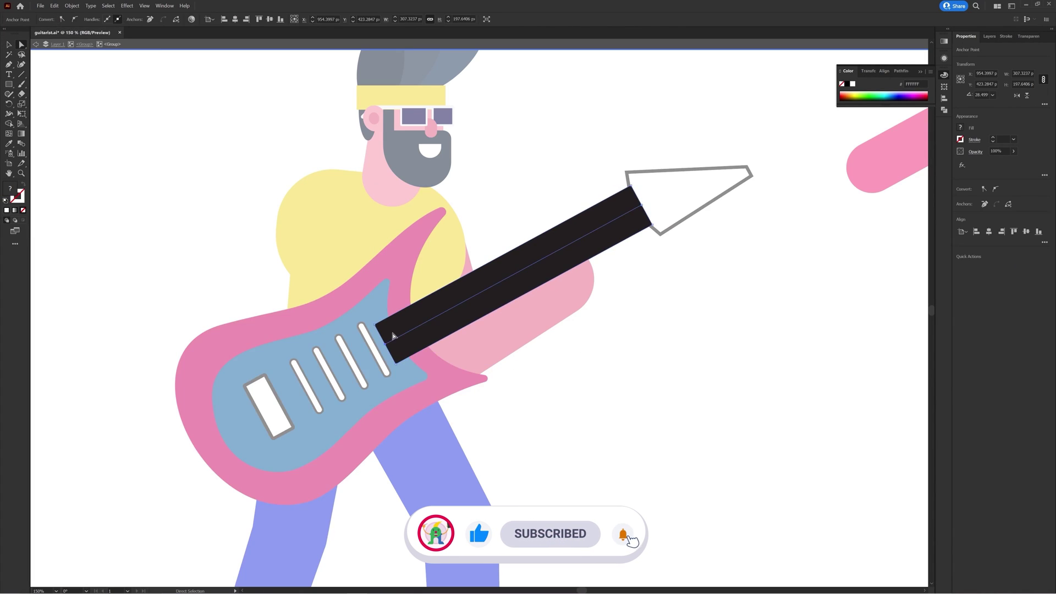
{"action": "mouse_move", "coordinate": [378, 337]}
{"action": "left_mouse_down"}
{"action": "mouse_move", "coordinate": [396, 353]}
{"action": "mouse_move", "coordinate": [382, 347]}
{"action": "left_mouse_up"}
{"action": "left_click_drag", "start_coordinate": [580, 320], "coordinate": [511, 346]}
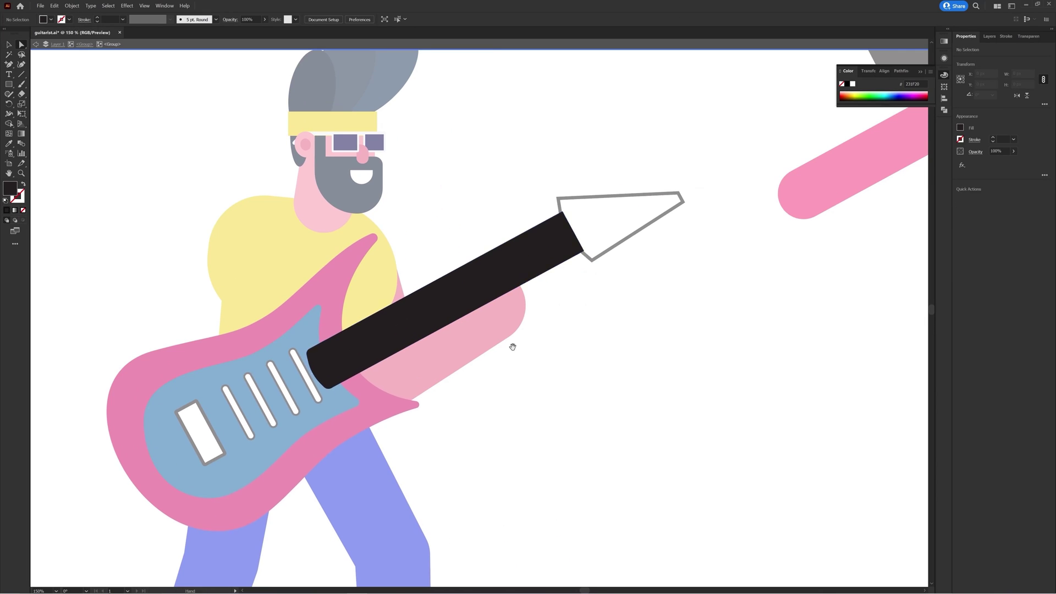
{"action": "key", "text": "ctrl+z"}
{"action": "key", "text": "shift+c"}
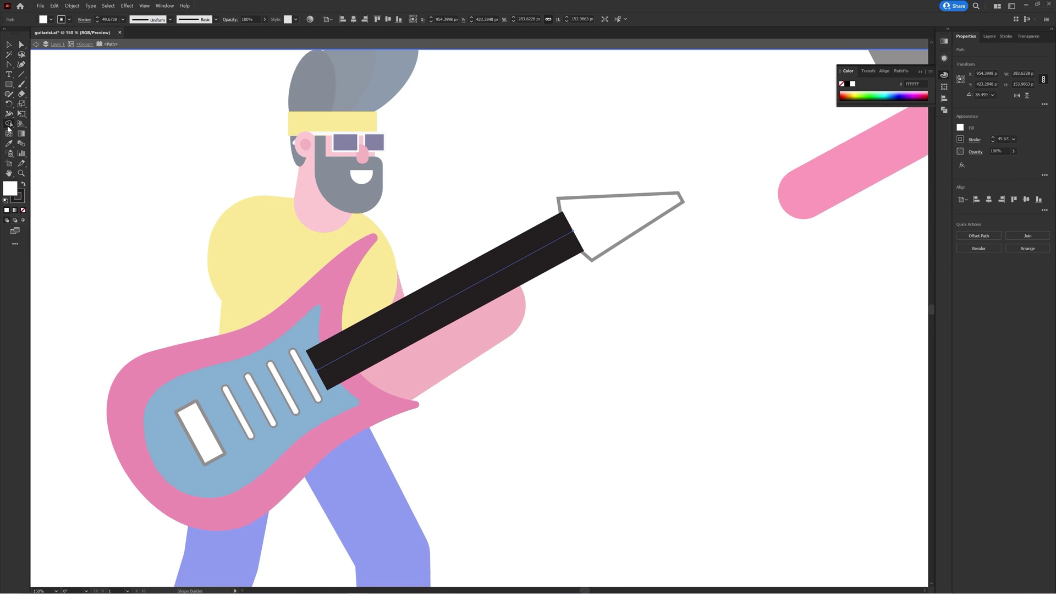
{"action": "left_click_drag", "start_coordinate": [357, 368], "coordinate": [602, 375]}
{"action": "left_click", "coordinate": [72, 6]}
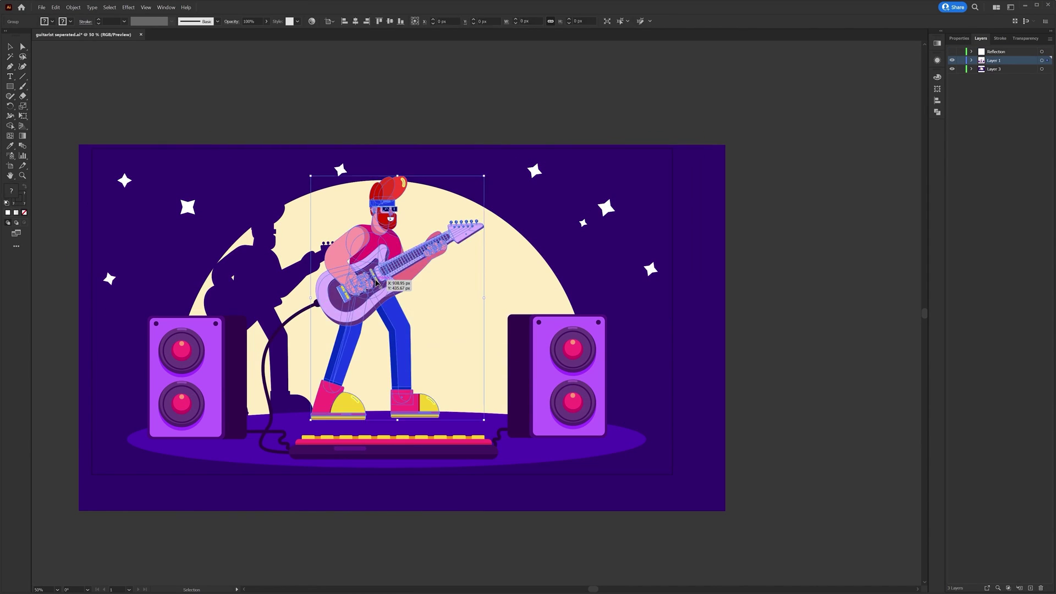
Step: Select the guitarist artwork and add a new layer above Layer 1 for separating the scene
{"action": "left_click", "coordinate": [400, 404]}
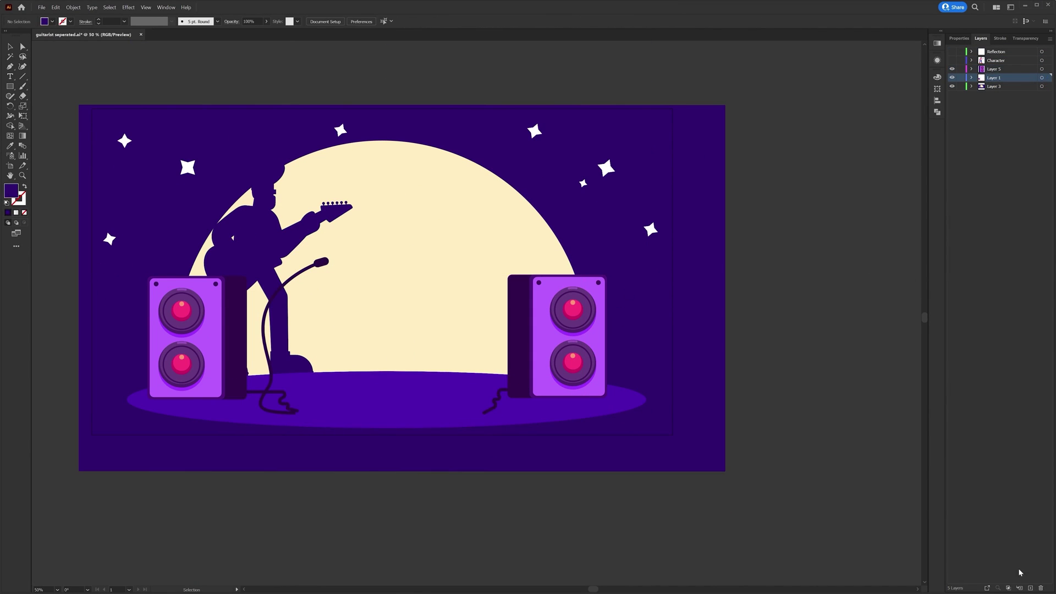
{"action": "left_click", "coordinate": [1030, 587]}
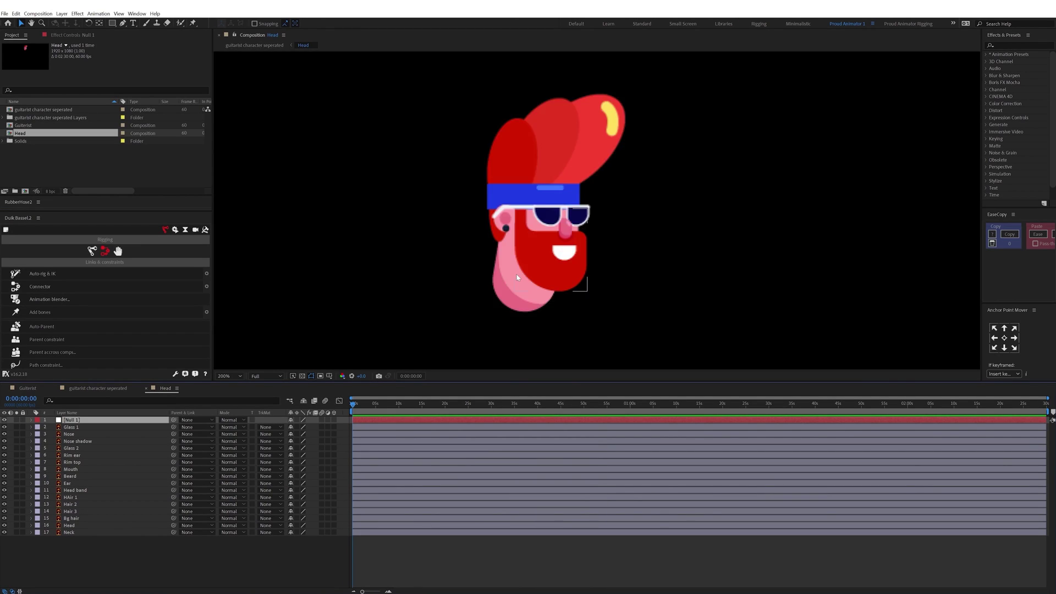
Step: Move the null over the middle of the guitarist's face, around the nose
{"action": "scroll", "coordinate": [517, 278], "scroll_direction": "down", "scroll_amount": 2}
{"action": "left_click_drag", "start_coordinate": [593, 317], "coordinate": [609, 184]}
{"action": "scroll", "coordinate": [572, 244], "scroll_direction": "up", "scroll_amount": 2}
{"action": "left_click_drag", "start_coordinate": [492, 308], "coordinate": [556, 188]}
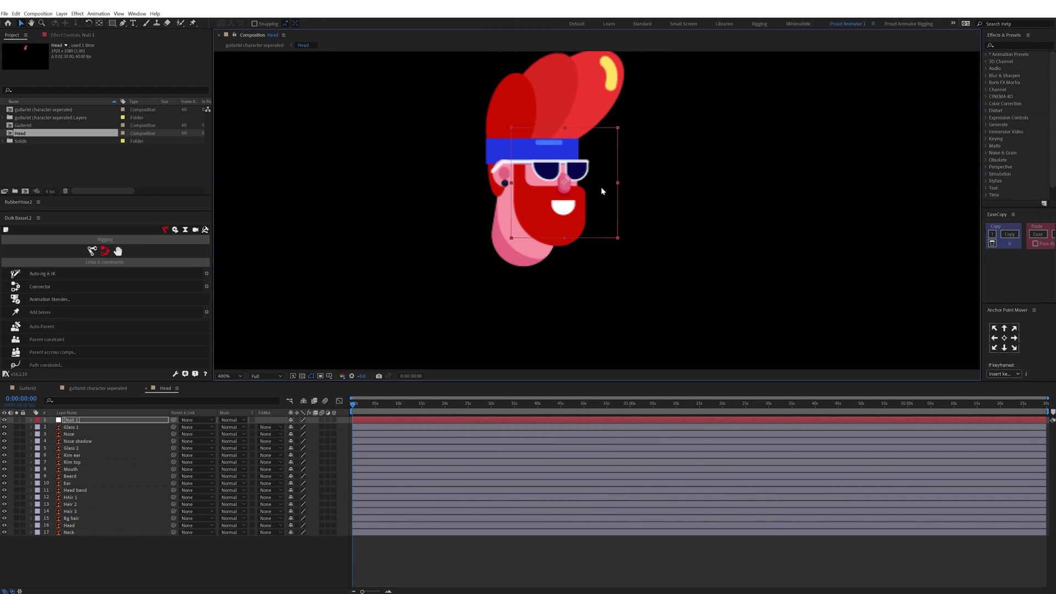
Step: Parent the glasses, rims, nose, nose shadow and mouth layers to Null 1
{"action": "left_click", "coordinate": [71, 427]}
{"action": "left_click", "coordinate": [77, 441], "text": "ctrl"}
{"action": "left_click", "coordinate": [80, 484]}
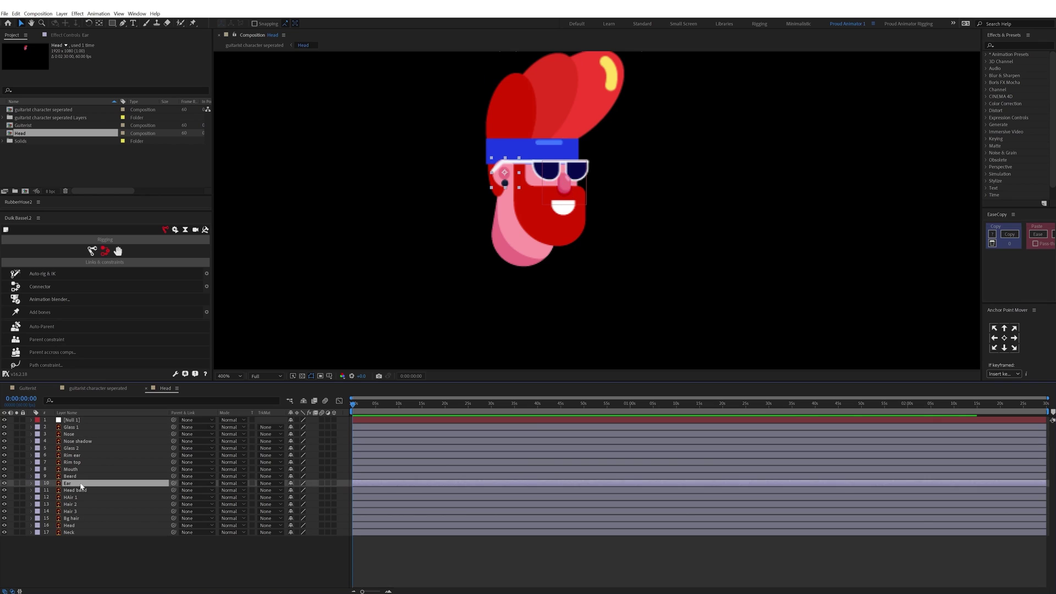
{"action": "left_click", "coordinate": [77, 477]}
{"action": "left_click", "coordinate": [75, 470]}
{"action": "left_click", "coordinate": [71, 427], "text": "shift"}
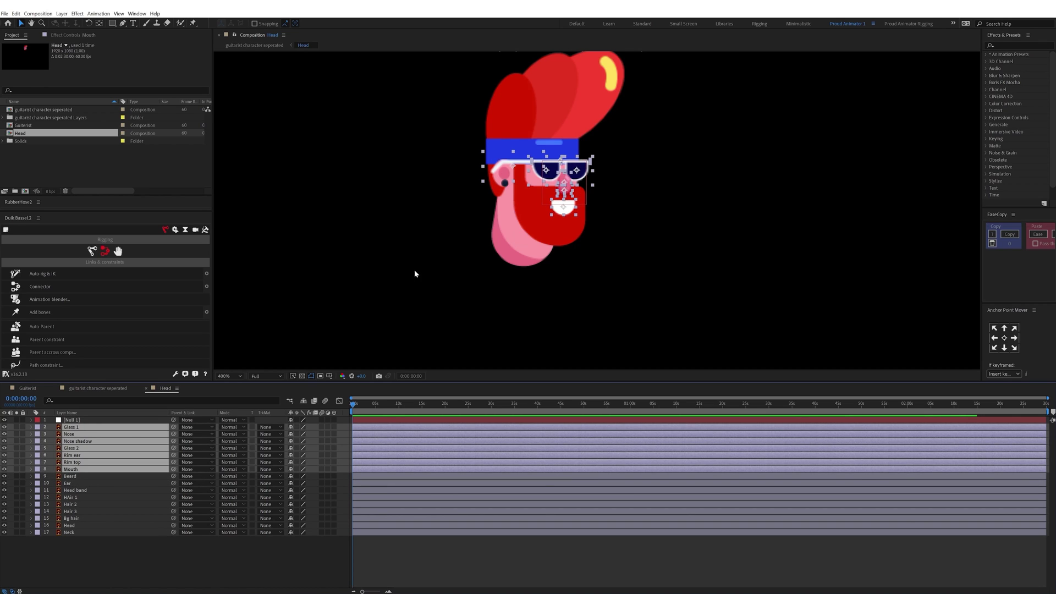
{"action": "left_click_drag", "start_coordinate": [174, 427], "coordinate": [90, 420]}
Step: Start keyframing the null's position at frame 0 and separate it into X Position and Y Position
{"action": "left_click", "coordinate": [87, 420]}
{"action": "key", "text": "p"}
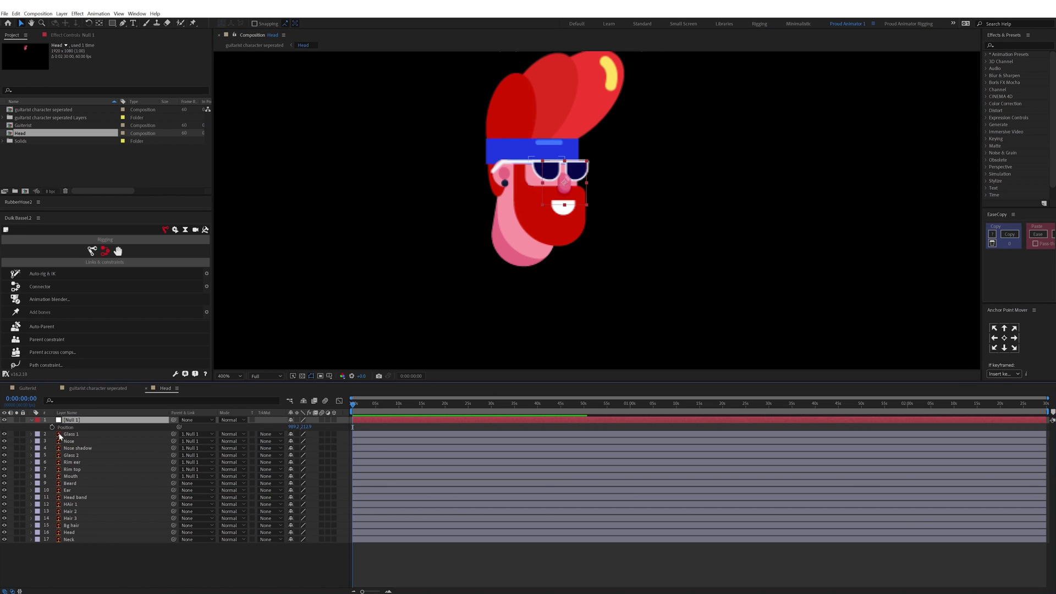
{"action": "left_click", "coordinate": [53, 428]}
{"action": "key", "text": "equal"}
{"action": "key", "text": "equal"}
{"action": "key", "text": "equal"}
{"action": "key", "text": "equal"}
{"action": "key", "text": "equal"}
{"action": "key", "text": "equal"}
{"action": "key", "text": "equal"}
{"action": "right_click", "coordinate": [109, 428]}
{"action": "left_click", "coordinate": [132, 452]}
{"action": "left_click", "coordinate": [408, 561]}
Step: Add X and Y Position keyframes for the null at frames 6 and 12
{"action": "key", "text": "Page_Down"}
{"action": "key", "text": "Page_Down"}
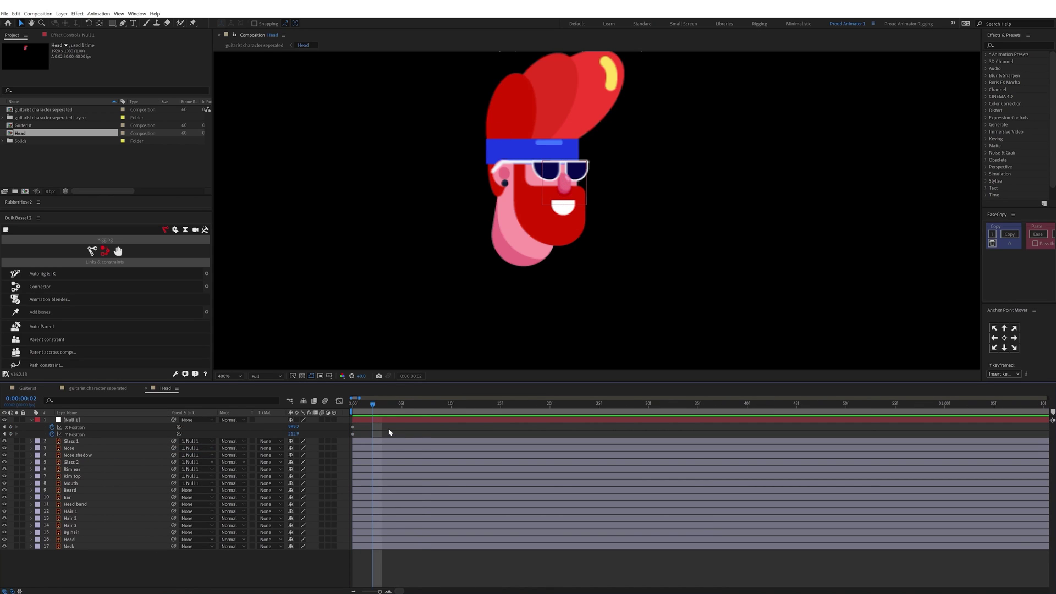
{"action": "left_click_drag", "start_coordinate": [10, 427], "coordinate": [10, 434]}
{"action": "key", "text": "Page_Down"}
{"action": "key", "text": "Page_Down"}
{"action": "key", "text": "Page_Down"}
{"action": "key", "text": "j"}
{"action": "key", "text": "j"}
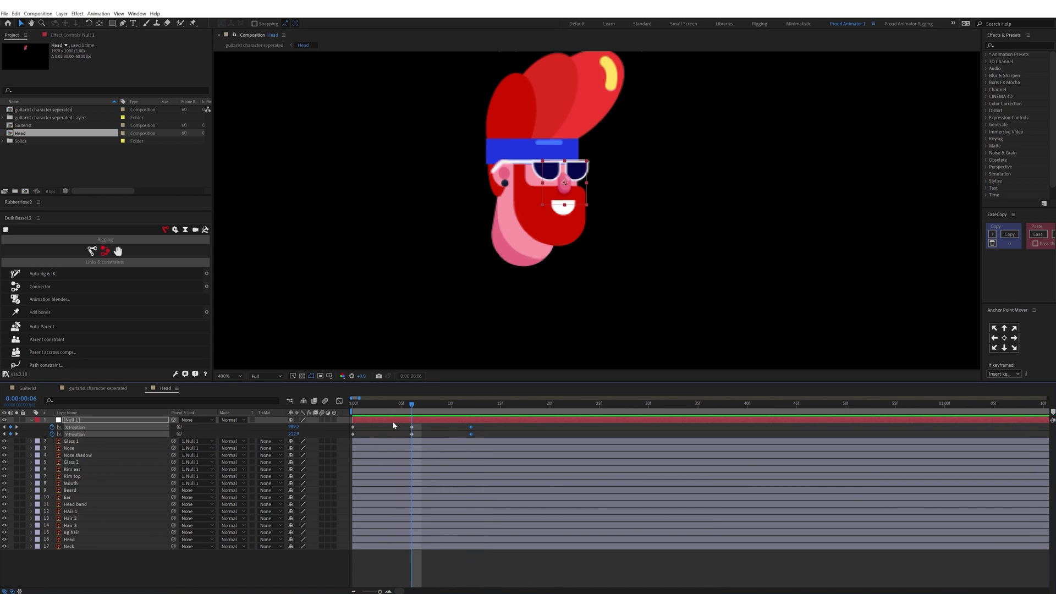
Step: Offset the null at its outer keyframes, raising the face features at frame 0 and moving them forward and down at frame 12
{"action": "key", "text": "k"}
{"action": "key", "text": "k"}
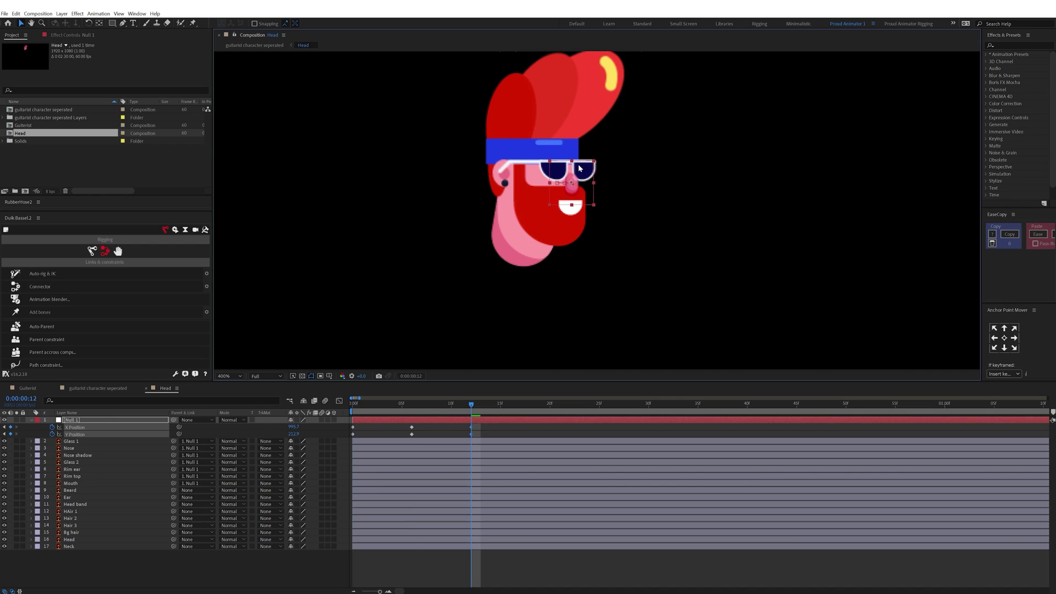
{"action": "left_click_drag", "start_coordinate": [561, 166], "coordinate": [559, 161]}
{"action": "key", "text": "k"}
{"action": "key", "text": "k"}
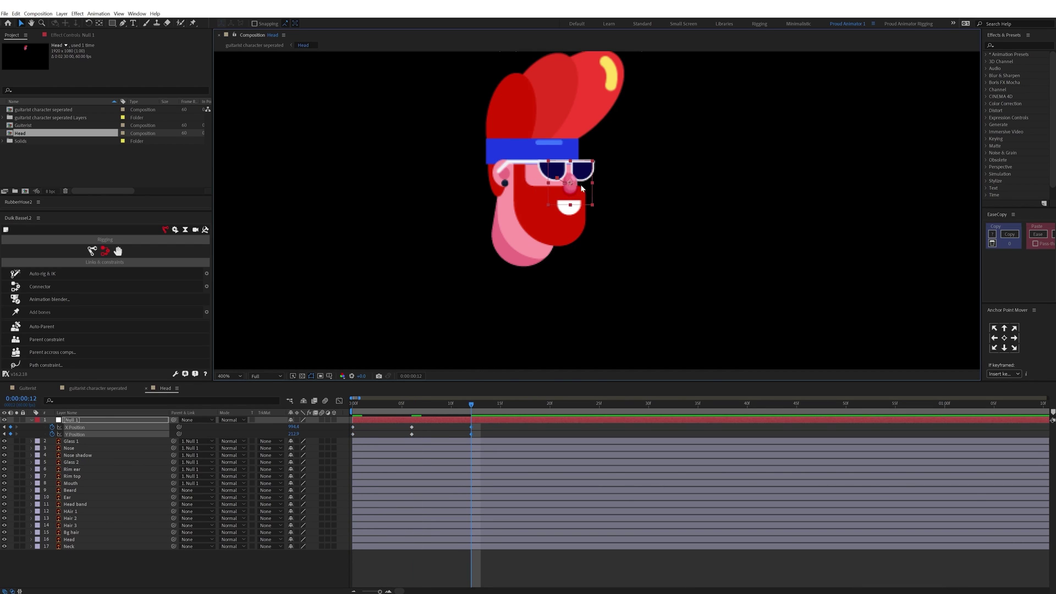
{"action": "left_click_drag", "start_coordinate": [568, 202], "coordinate": [567, 206]}
Step: Create a 2D slider controller with the Duik Connector in the Head composition
{"action": "left_click", "coordinate": [460, 429]}
{"action": "left_click", "coordinate": [206, 287]}
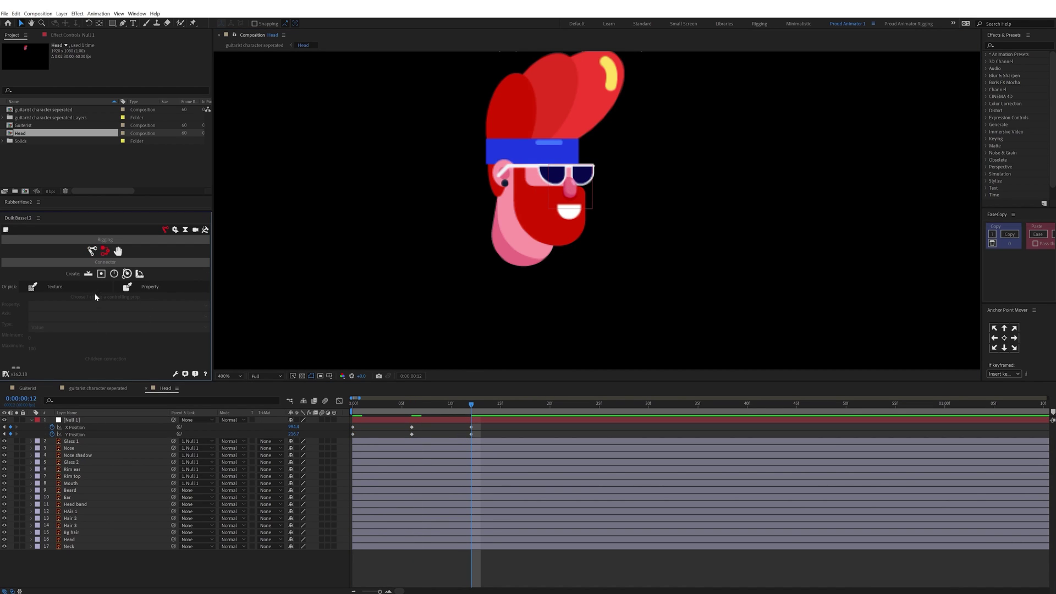
{"action": "left_click", "coordinate": [102, 274]}
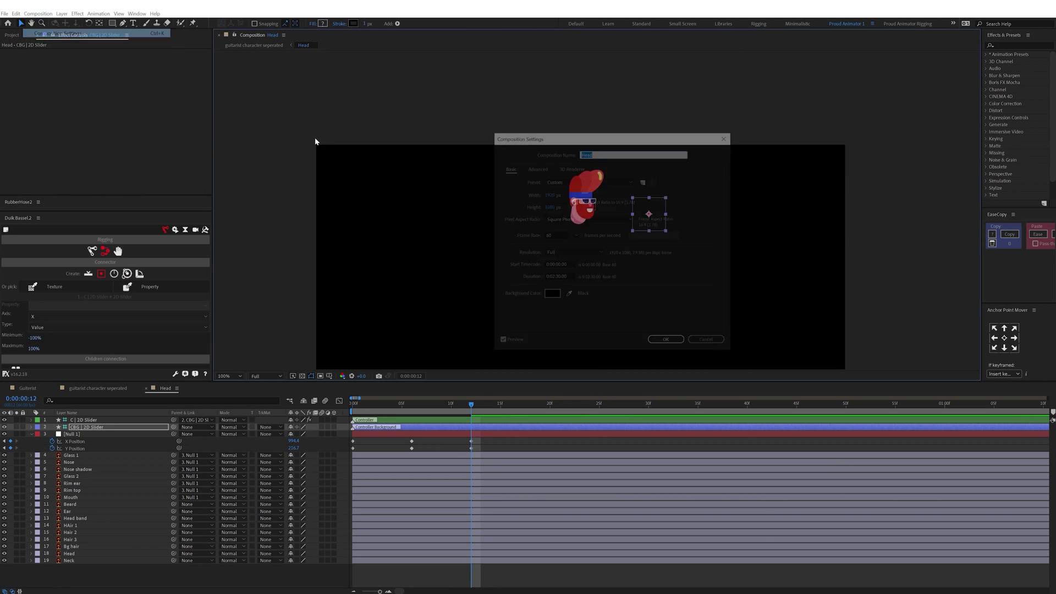
Step: Set the Head composition's background colour to a muted pink
{"action": "left_click", "coordinate": [552, 293]}
{"action": "left_click", "coordinate": [389, 127]}
{"action": "left_click", "coordinate": [532, 114]}
{"action": "left_click", "coordinate": [665, 340]}
{"action": "scroll", "coordinate": [674, 234], "scroll_direction": "up", "scroll_amount": 2}
{"action": "left_click_drag", "start_coordinate": [637, 202], "coordinate": [614, 231]}
Step: Connect the null's X Position to the 2D slider's X axis and its Y Position to the Y axis
{"action": "left_click_drag", "start_coordinate": [482, 441], "coordinate": [343, 444]}
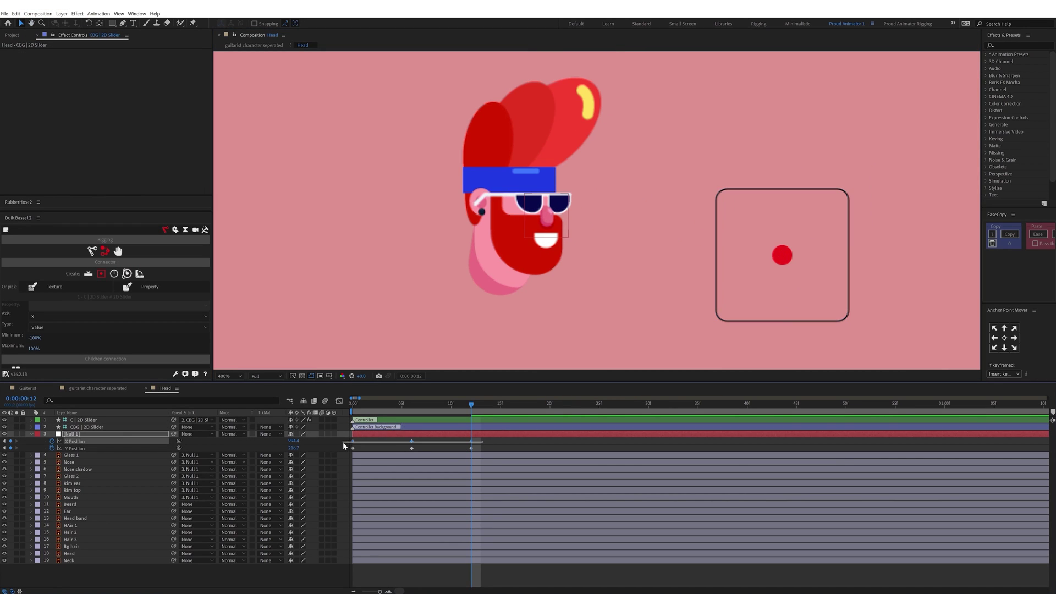
{"action": "left_click_drag", "start_coordinate": [137, 196], "coordinate": [137, 136]}
{"action": "left_click", "coordinate": [52, 310]}
{"action": "left_click", "coordinate": [76, 455]}
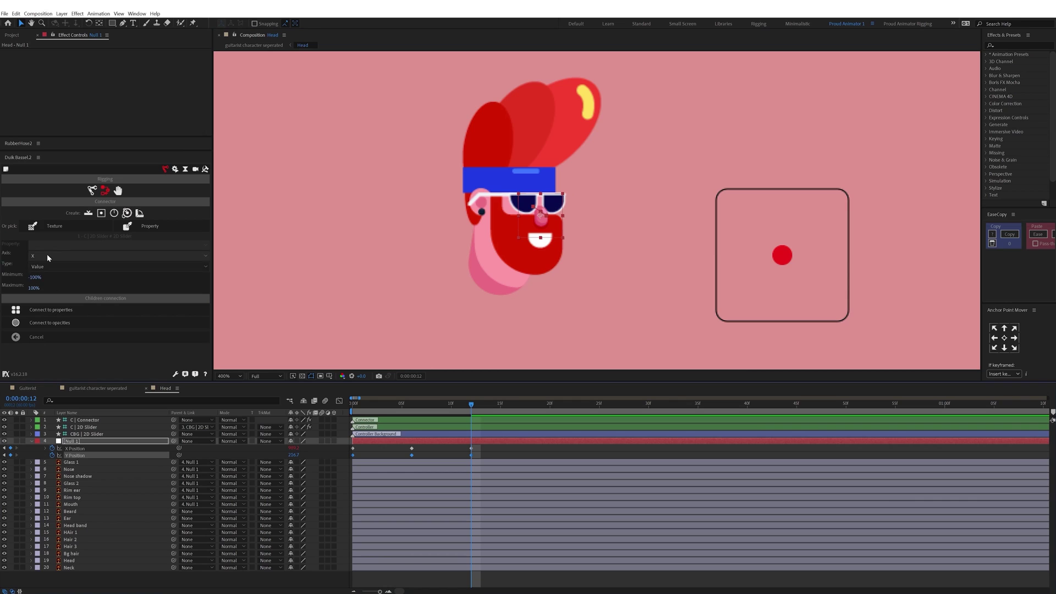
{"action": "left_click", "coordinate": [66, 314]}
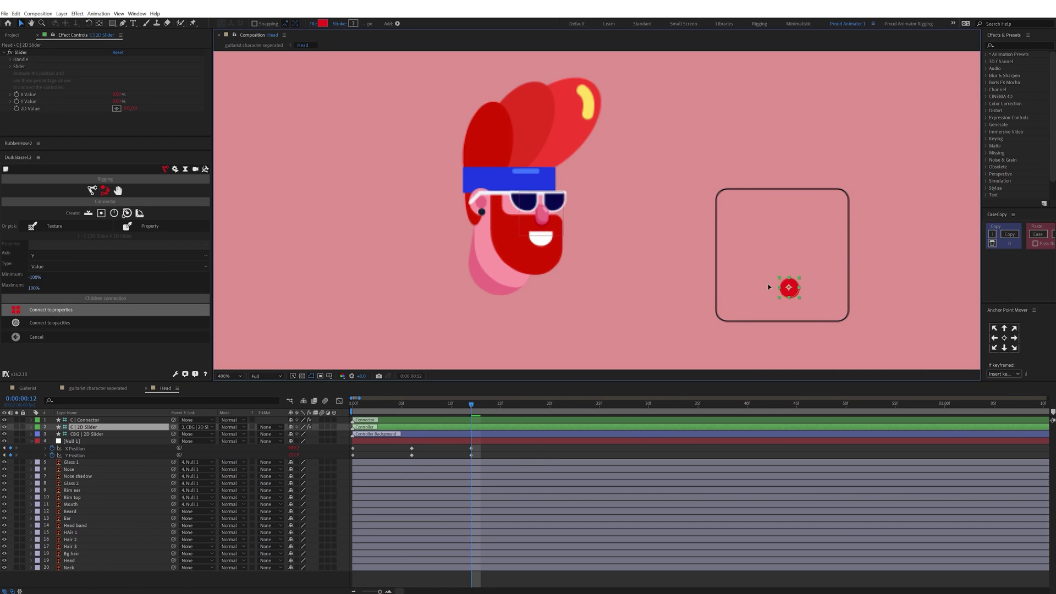
{"action": "key", "text": "Home"}
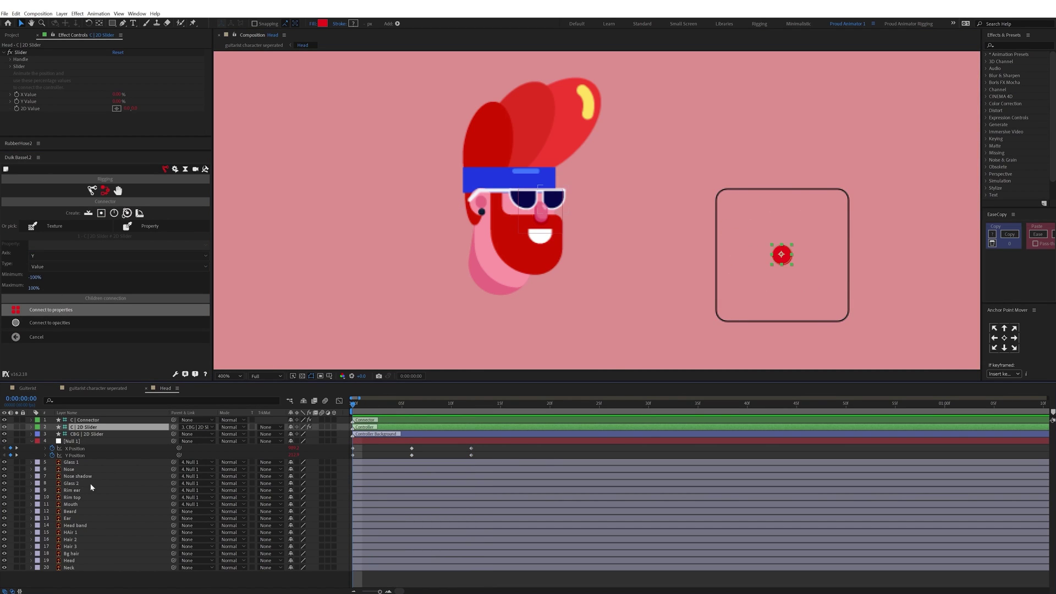
Step: Separate the Ear layer's position dimensions and start keyframing its X and Y Position at frame 0
{"action": "right_click", "coordinate": [71, 518]}
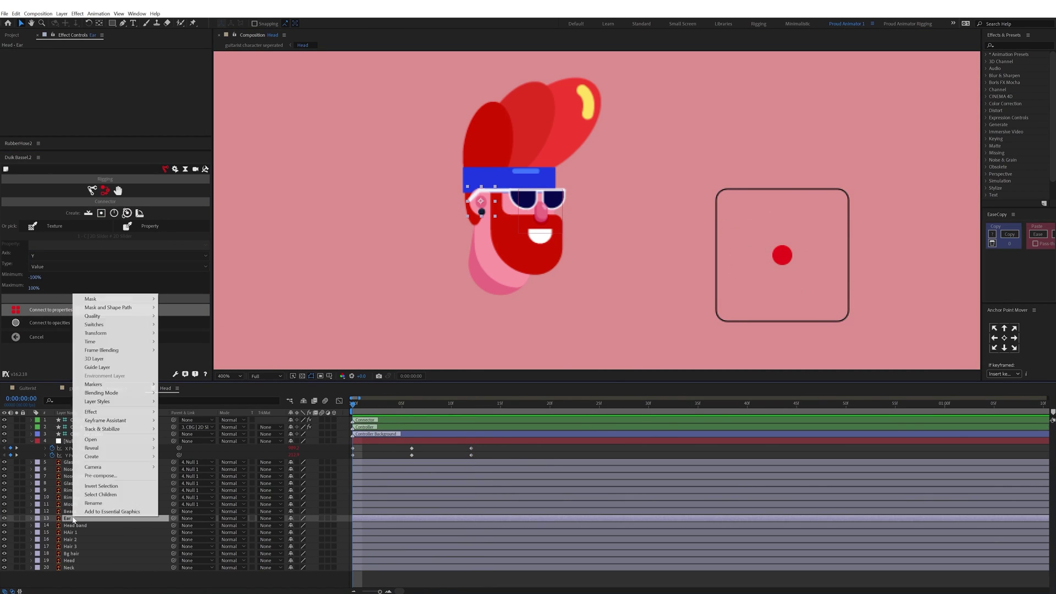
{"action": "left_click", "coordinate": [90, 520]}
{"action": "key", "text": "p"}
{"action": "right_click", "coordinate": [71, 526]}
{"action": "left_click", "coordinate": [99, 433]}
{"action": "left_click_drag", "start_coordinate": [53, 527], "coordinate": [53, 533]}
{"action": "key", "text": "k"}
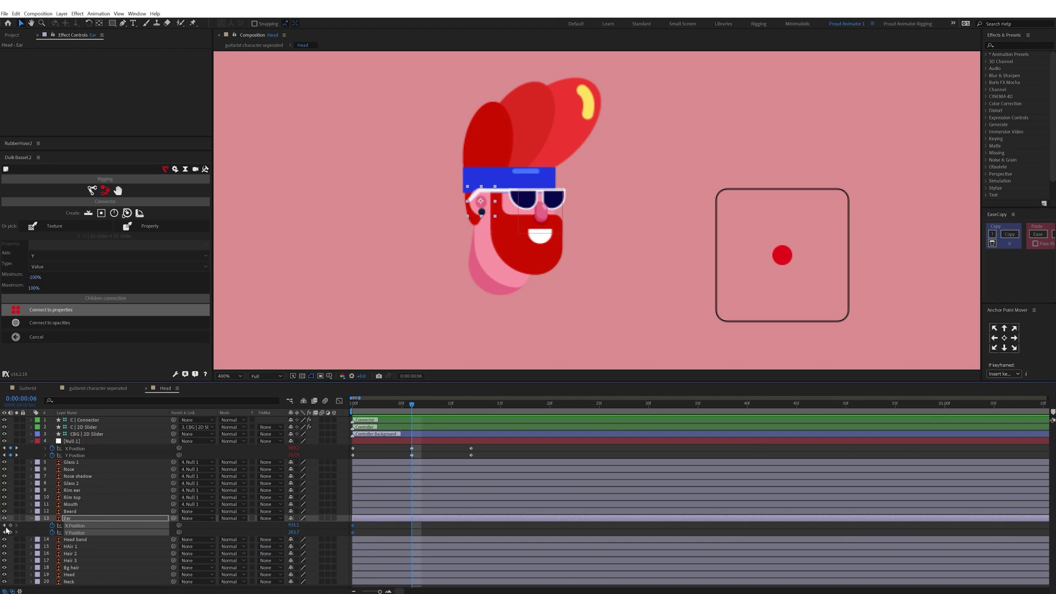
Step: Add ear X and Y Position keyframes at frames 6 and 12, offsetting the ear slightly at the outer keyframes
{"action": "left_click", "coordinate": [11, 531]}
{"action": "key", "text": "j"}
{"action": "key", "text": "j"}
{"action": "left_click", "coordinate": [430, 526]}
{"action": "left_click", "coordinate": [429, 518]}
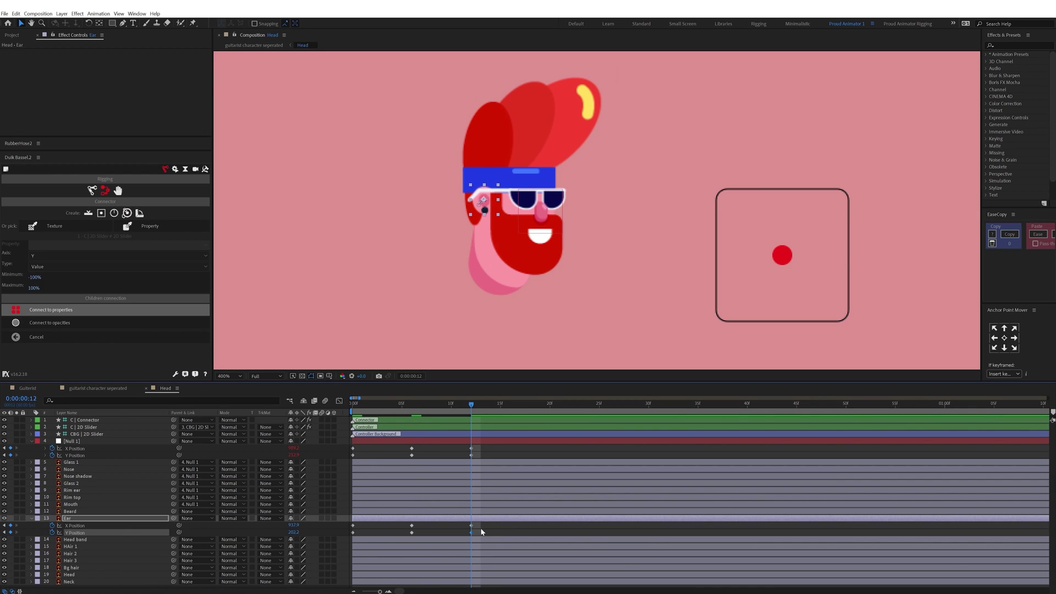
Step: Connect the ear's X and Y Position to the 2D slider's matching axes and test the slider
{"action": "left_click_drag", "start_coordinate": [481, 529], "coordinate": [346, 523]}
{"action": "left_click", "coordinate": [52, 255]}
{"action": "left_click", "coordinate": [51, 264]}
{"action": "left_click", "coordinate": [75, 532]}
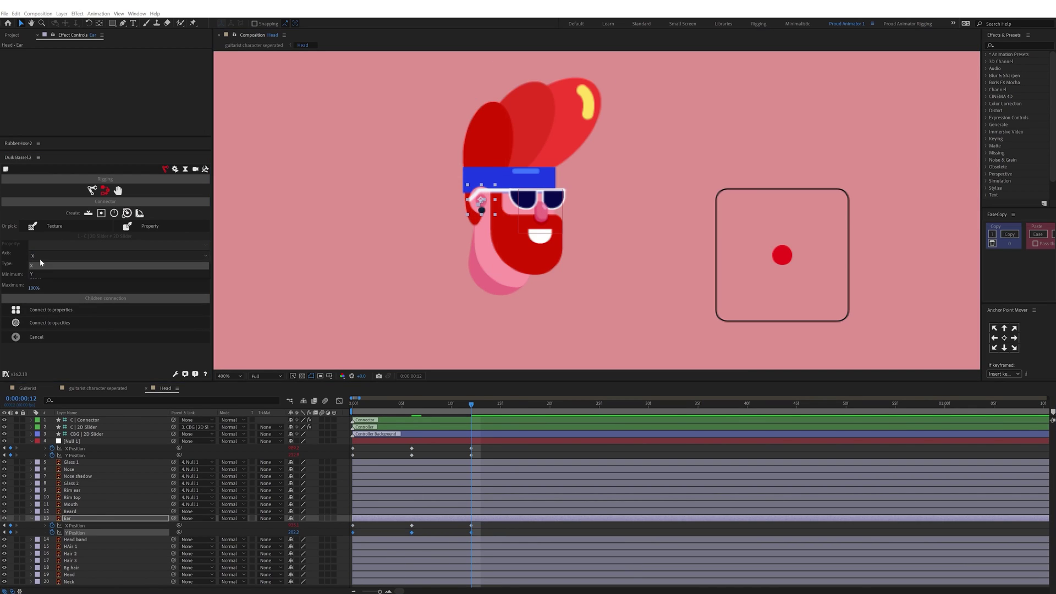
{"action": "left_click", "coordinate": [40, 257]}
{"action": "left_click", "coordinate": [42, 272]}
{"action": "left_click", "coordinate": [120, 312]}
{"action": "mouse_move", "coordinate": [785, 255]}
{"action": "left_mouse_down"}
{"action": "mouse_move", "coordinate": [764, 219]}
{"action": "mouse_move", "coordinate": [796, 243]}
{"action": "left_mouse_up"}
{"action": "key", "text": "Home"}
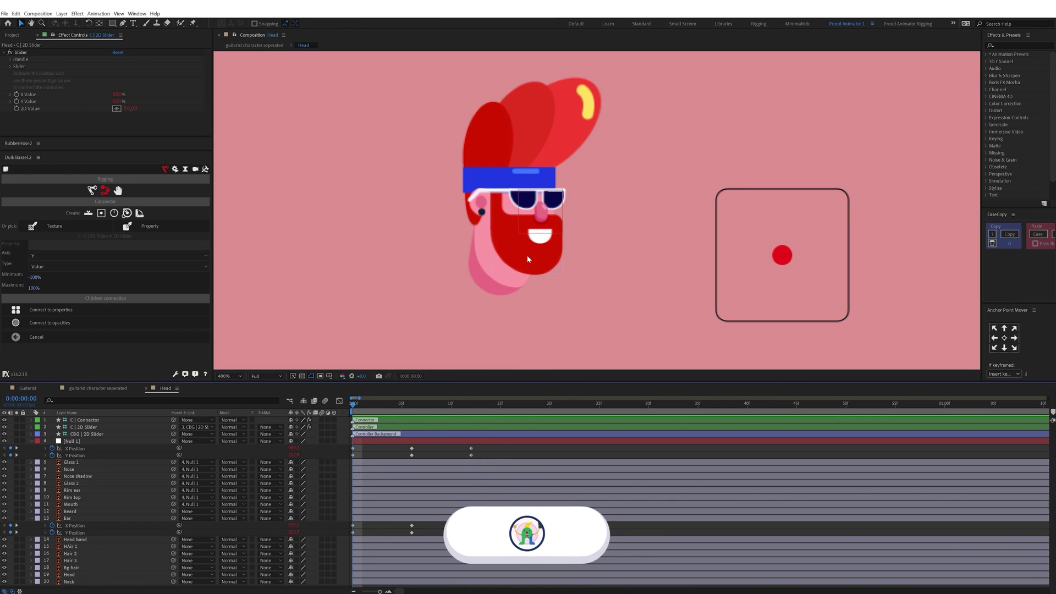
Step: Create a shape layer from the Beard vector layer and delete the original beard
{"action": "left_click", "coordinate": [87, 512]}
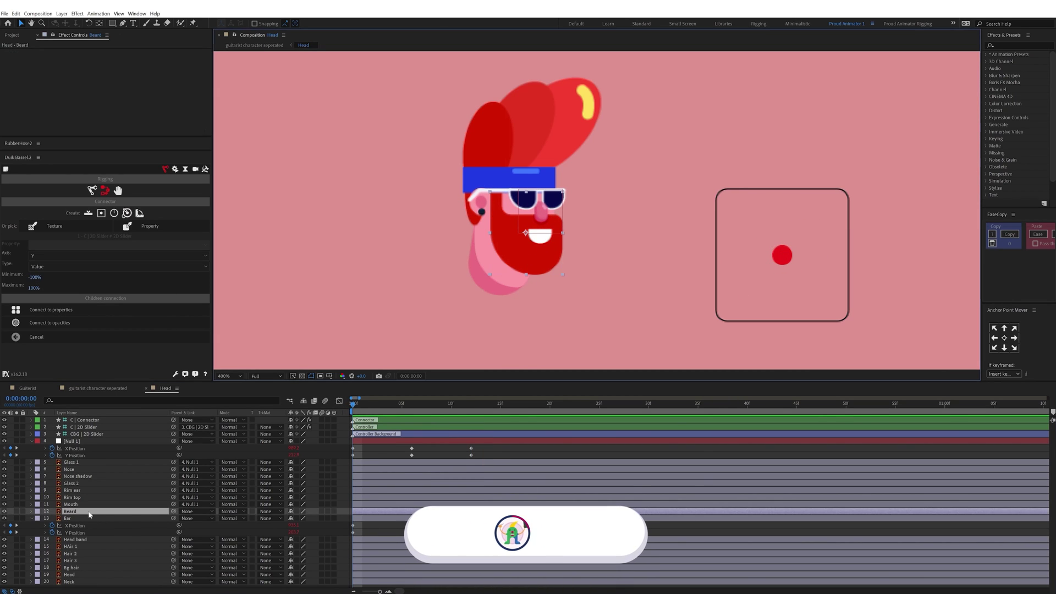
{"action": "right_click", "coordinate": [89, 512]}
{"action": "mouse_move", "coordinate": [107, 450]}
{"action": "left_click", "coordinate": [220, 476]}
{"action": "left_click", "coordinate": [67, 519]}
{"action": "key", "text": "Delete"}
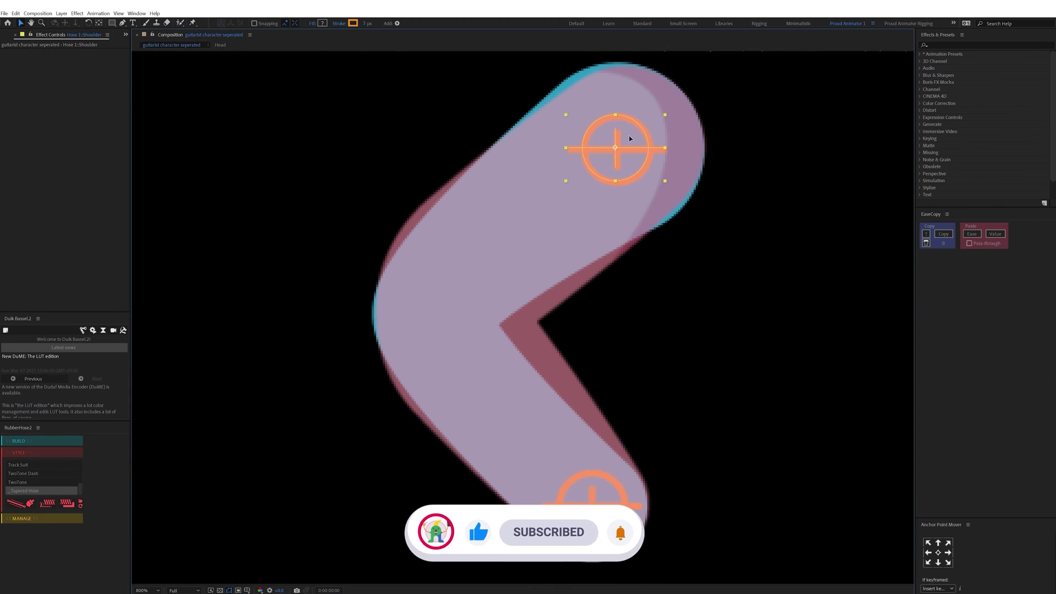
Step: Match the Hose 1 arm to the drawn arm, setting its taper to 20 and its stroke width to 59
{"action": "left_click", "coordinate": [592, 503]}
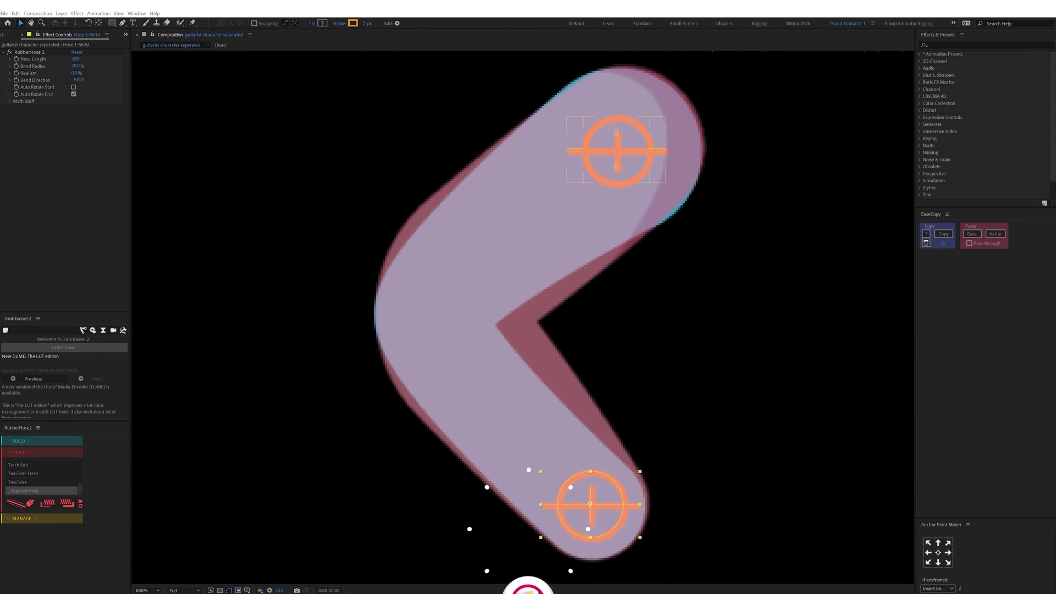
{"action": "left_click", "coordinate": [603, 461]}
{"action": "left_click_drag", "start_coordinate": [603, 462], "coordinate": [571, 431]}
{"action": "left_click", "coordinate": [77, 73]}
{"action": "left_click", "coordinate": [80, 74]}
{"action": "type", "text": "20"}
{"action": "key", "text": "Tab"}
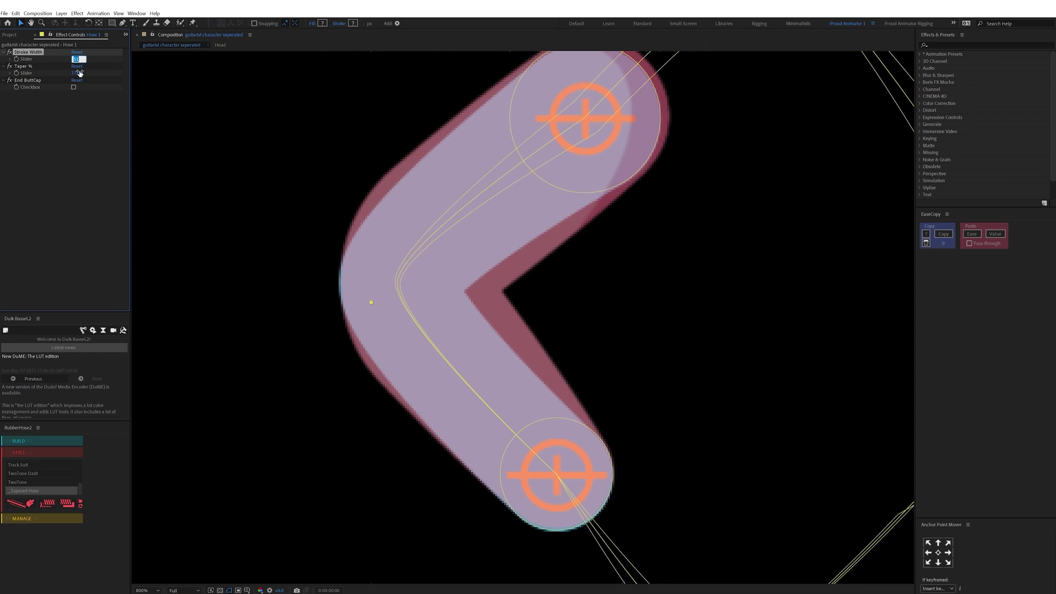
{"action": "left_click", "coordinate": [79, 73]}
{"action": "key", "text": "Tab"}
{"action": "scroll", "coordinate": [156, 201], "scroll_direction": "down", "scroll_amount": 1}
{"action": "left_click", "coordinate": [78, 59]}
{"action": "type", "text": "59"}
{"action": "key", "text": "Return"}
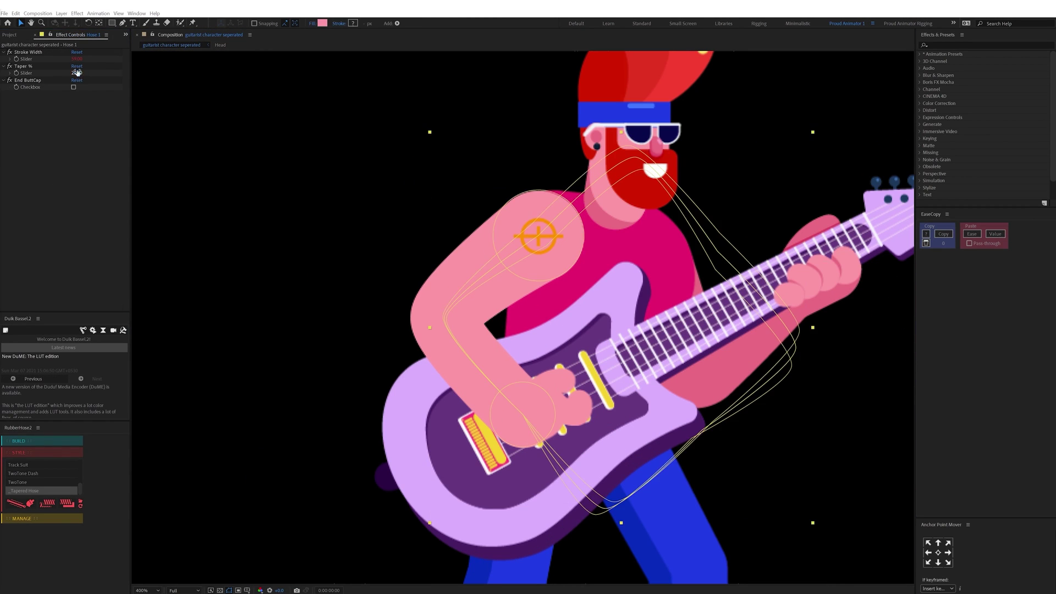
Step: Fine-tune the hose arm's stroke width and select the finger outlines of the strumming hand
{"action": "scroll", "coordinate": [523, 318], "scroll_direction": "down", "scroll_amount": 1}
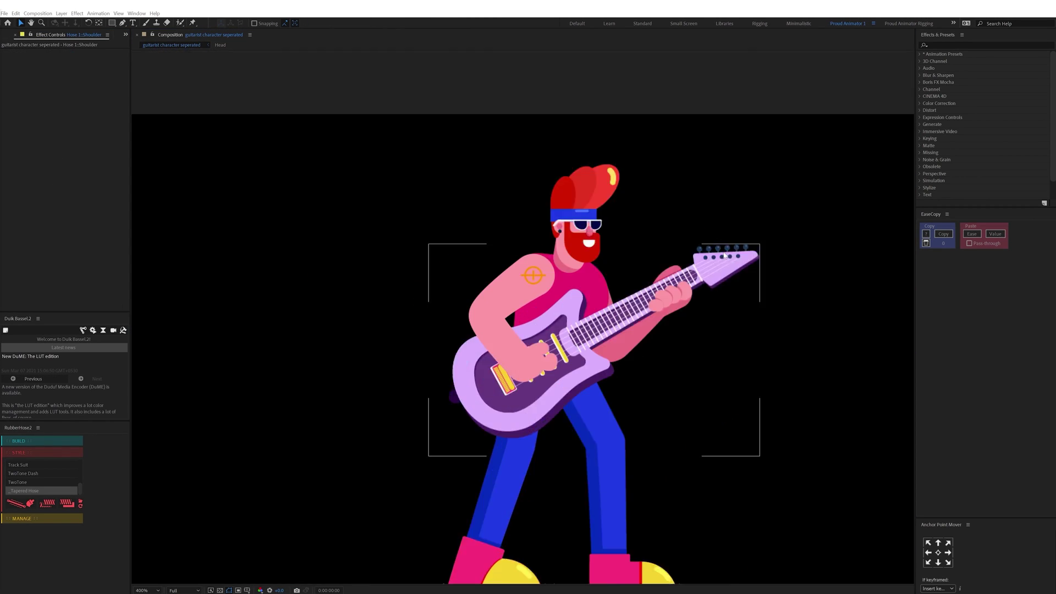
{"action": "scroll", "coordinate": [523, 317], "scroll_direction": "up", "scroll_amount": 1}
{"action": "left_click", "coordinate": [530, 207]}
{"action": "left_click", "coordinate": [467, 258]}
{"action": "left_click", "coordinate": [78, 59]}
{"action": "scroll", "coordinate": [523, 317], "scroll_direction": "up", "scroll_amount": 1}
{"action": "left_click", "coordinate": [535, 408]}
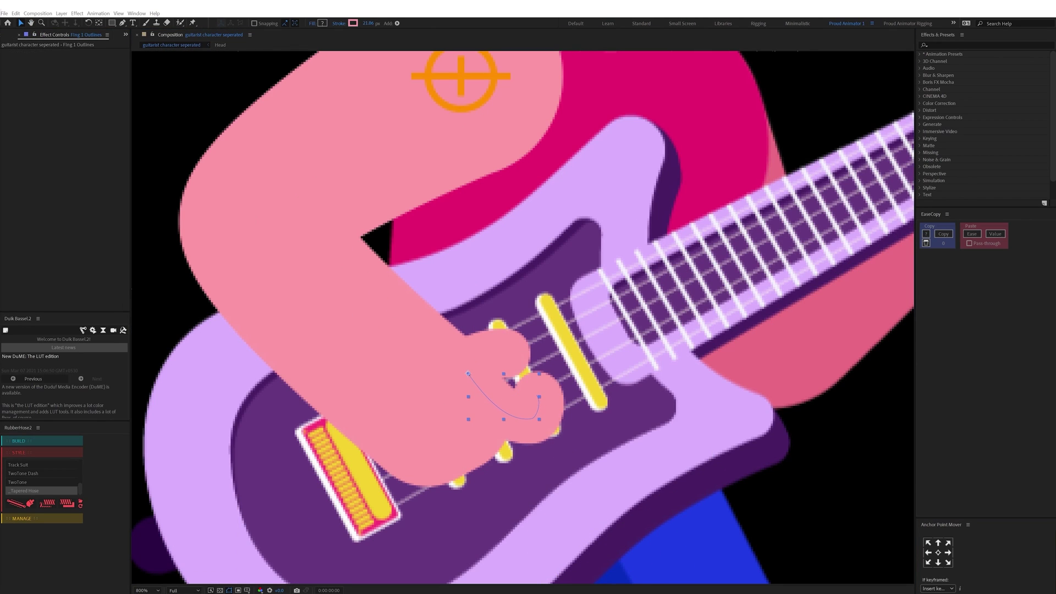
{"action": "left_click", "coordinate": [484, 363]}
{"action": "scroll", "coordinate": [203, 204], "scroll_direction": "down", "scroll_amount": 1}
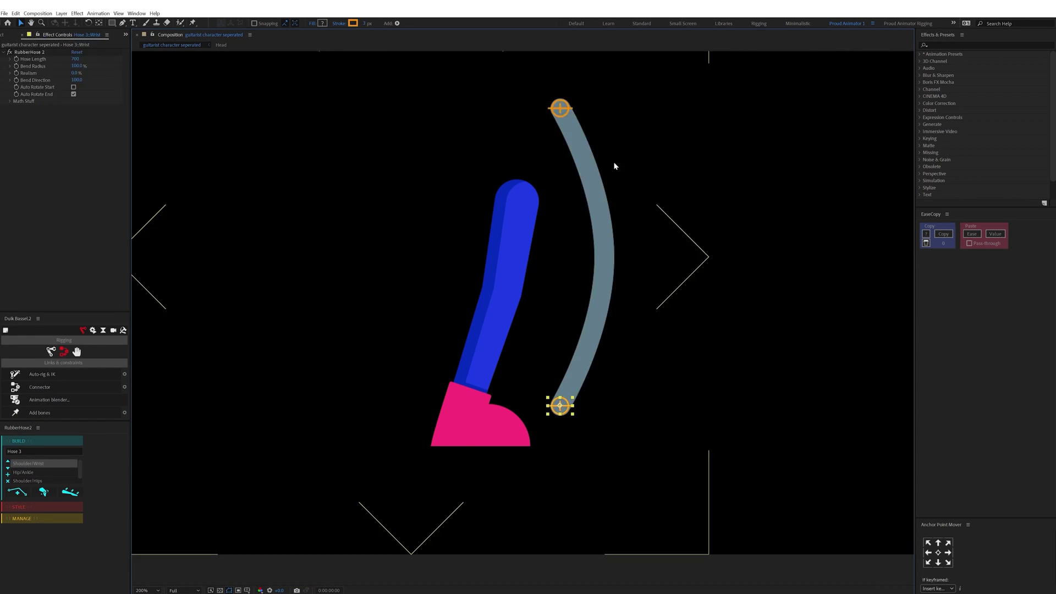
Step: Fit the Hose 3 rubber hose over the leg from hip to ankle, reducing its hose length and bend radius
{"action": "left_click_drag", "start_coordinate": [558, 405], "coordinate": [454, 433]}
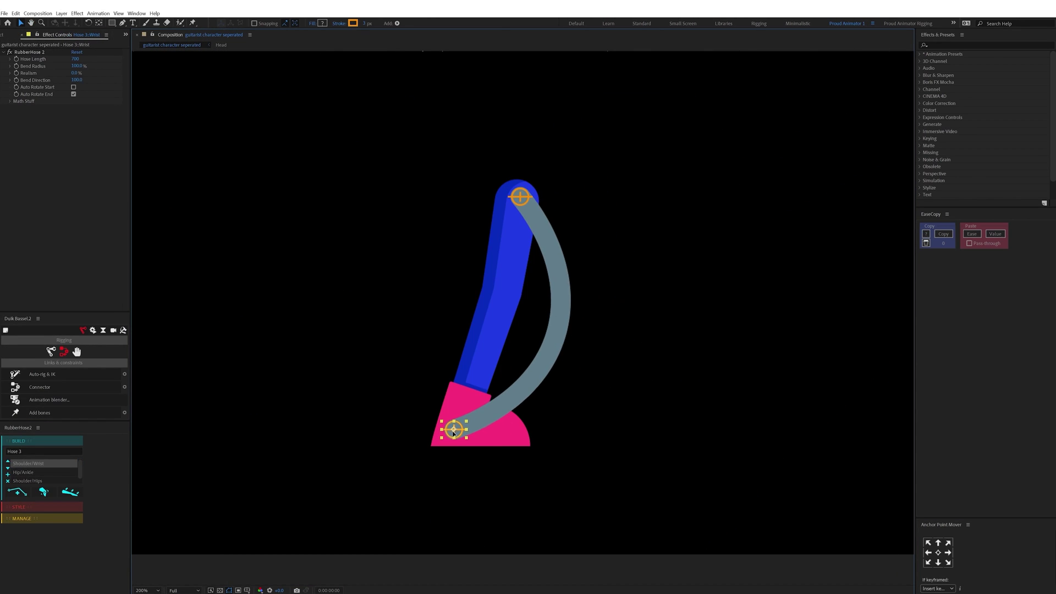
{"action": "left_click_drag", "start_coordinate": [76, 59], "coordinate": [55, 59]}
{"action": "left_click_drag", "start_coordinate": [77, 66], "coordinate": [33, 66]}
{"action": "scroll", "coordinate": [505, 156], "scroll_direction": "up", "scroll_amount": 1}
{"action": "left_click_drag", "start_coordinate": [534, 237], "coordinate": [530, 239]}
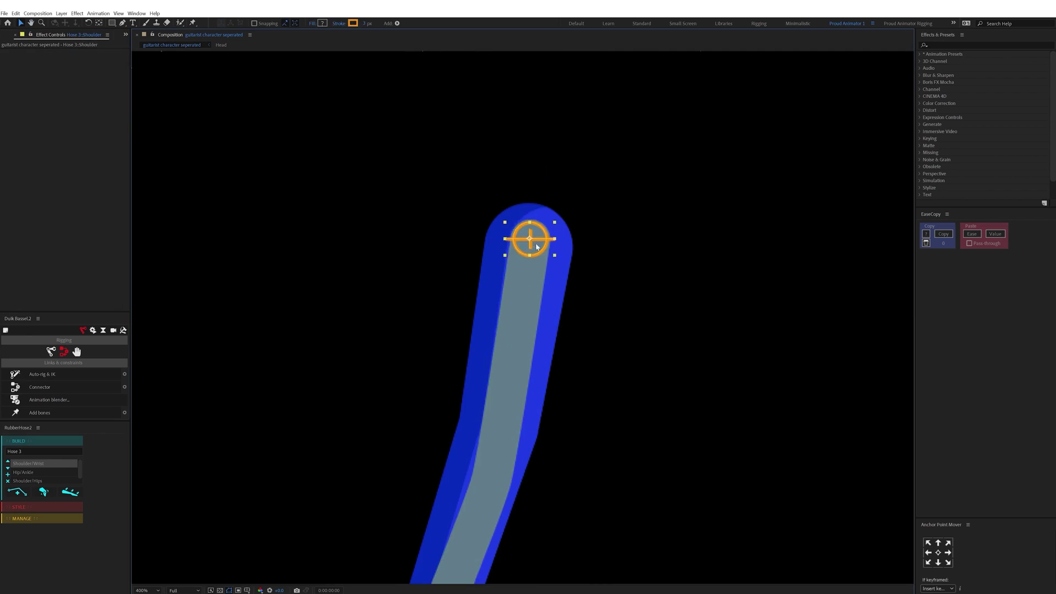
Step: Set the leg hose's stroke width to 80 px
{"action": "scroll", "coordinate": [496, 122], "scroll_direction": "down", "scroll_amount": 1}
{"action": "left_click", "coordinate": [497, 275]}
{"action": "left_click", "coordinate": [367, 24]}
{"action": "type", "text": "80"}
{"action": "key", "text": "Return"}
Step: Lower the leg hose's ankle end, adjust the hose length to follow the drawn leg, and save the project
{"action": "scroll", "coordinate": [456, 411], "scroll_direction": "up", "scroll_amount": 1}
{"action": "left_click_drag", "start_coordinate": [441, 420], "coordinate": [440, 454]}
{"action": "scroll", "coordinate": [537, 495], "scroll_direction": "down", "scroll_amount": 1}
{"action": "left_click", "coordinate": [76, 59]}
{"action": "key", "text": "ctrl+s"}
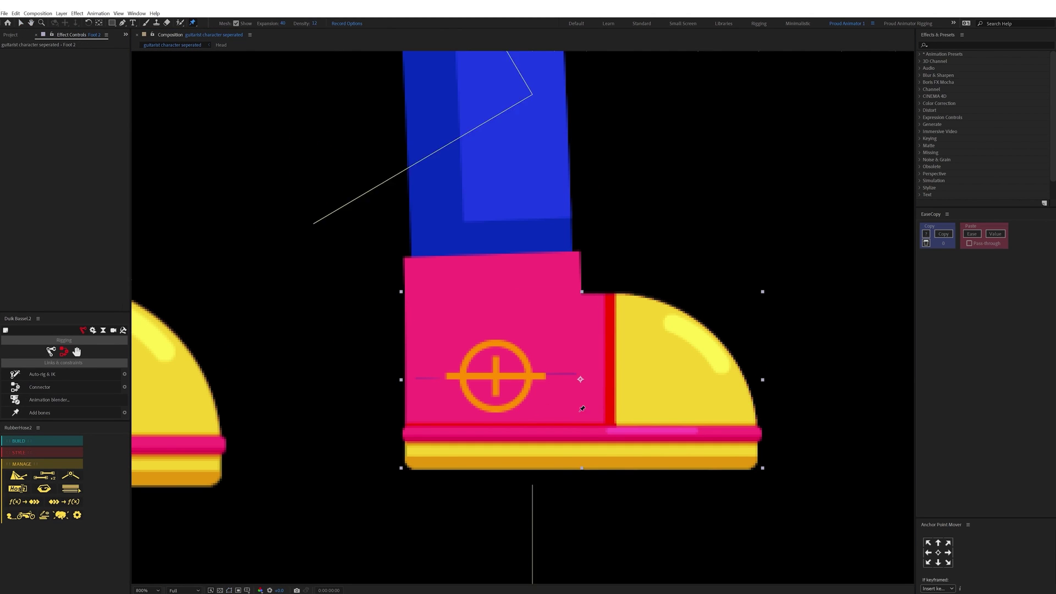
Step: Move the Foot 2 anchor point to the boot's back edge and select the Hose 7 layer
{"action": "key", "text": "y"}
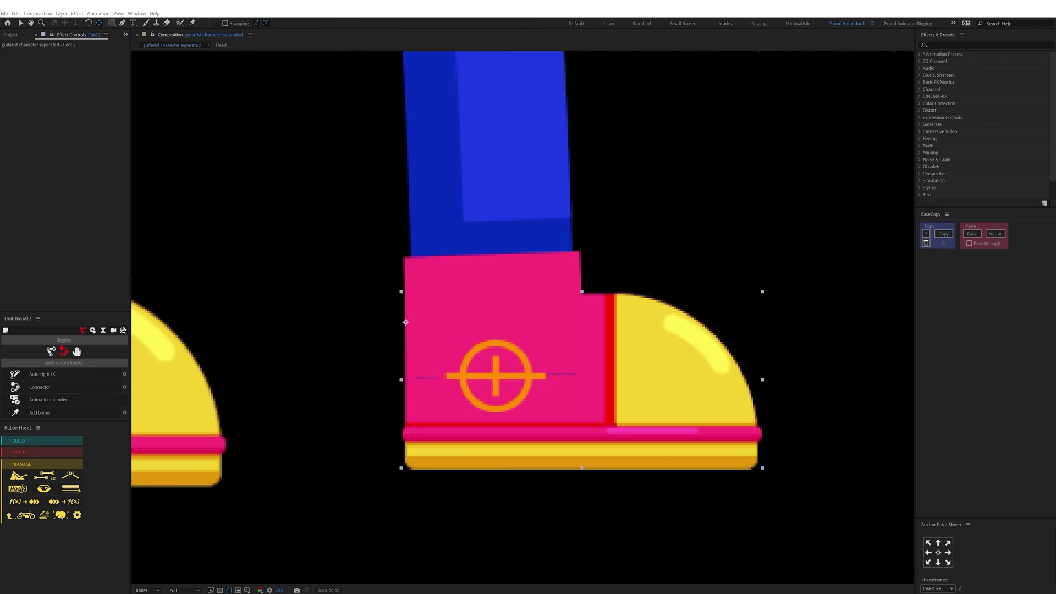
{"action": "key", "text": "ctrl+Up"}
{"action": "key", "text": "ctrl+Up"}
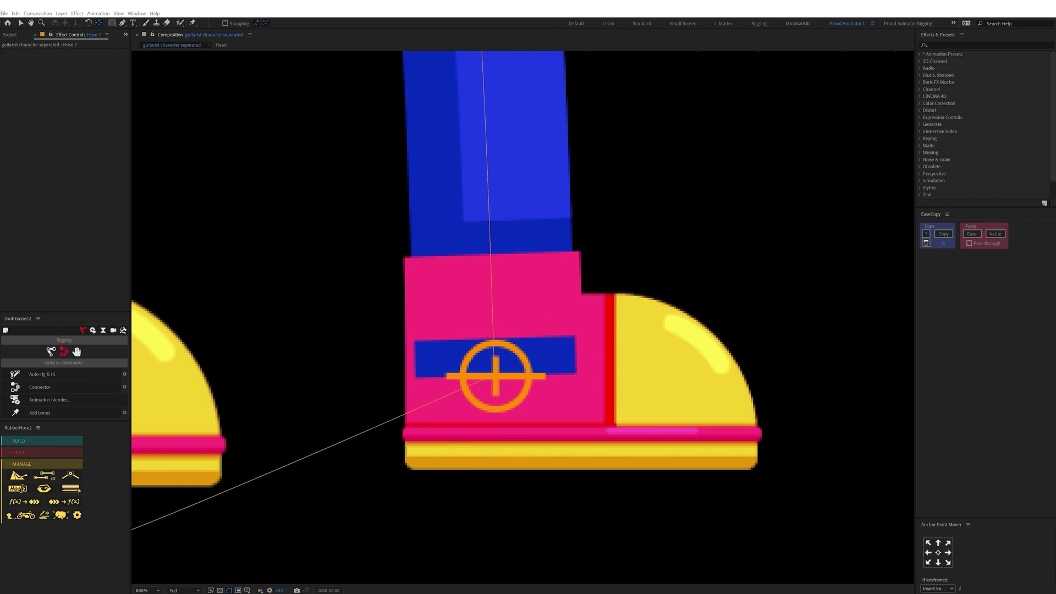
Step: Undo the recent changes around the front leg hose's lower end inside the boot
{"action": "key", "text": "ctrl+z"}
{"action": "key", "text": "ctrl+z"}
{"action": "key", "text": "ctrl+z"}
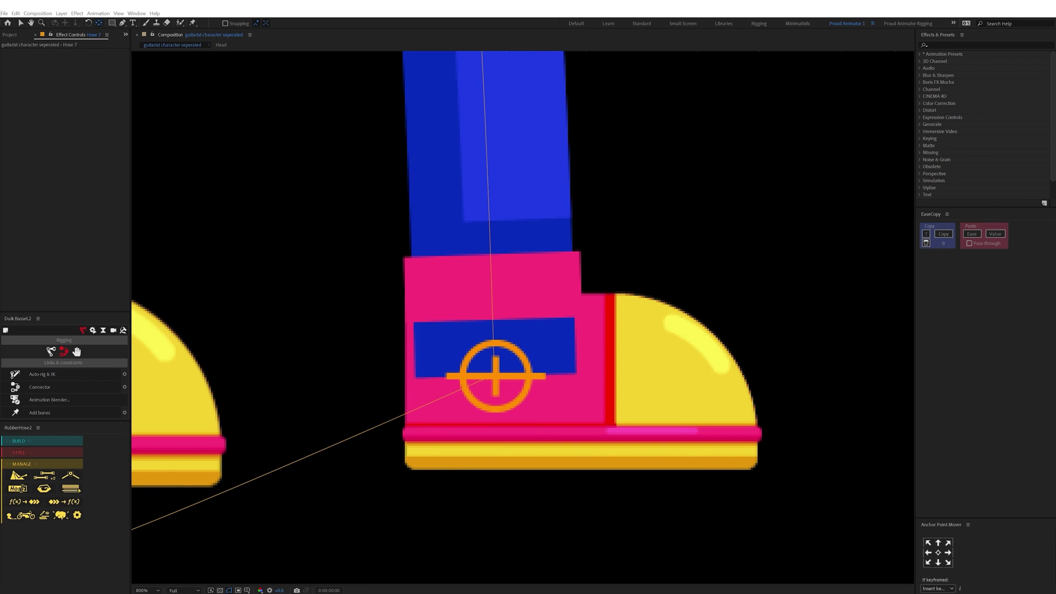
{"action": "key", "text": "ctrl+z"}
{"action": "key", "text": "ctrl+z"}
{"action": "key", "text": "ctrl+z"}
{"action": "key", "text": "ctrl+z"}
{"action": "key", "text": "ctrl+z"}
{"action": "key", "text": "ctrl+z"}
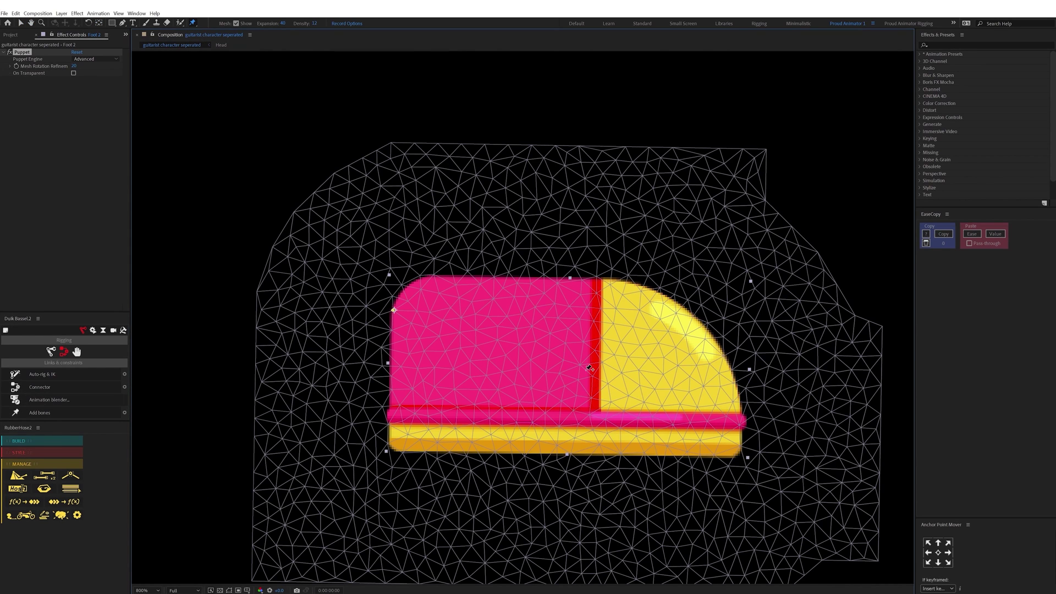
Step: Add bones to the puppet pins on the Foot 2 layer
{"action": "left_click", "coordinate": [40, 413]}
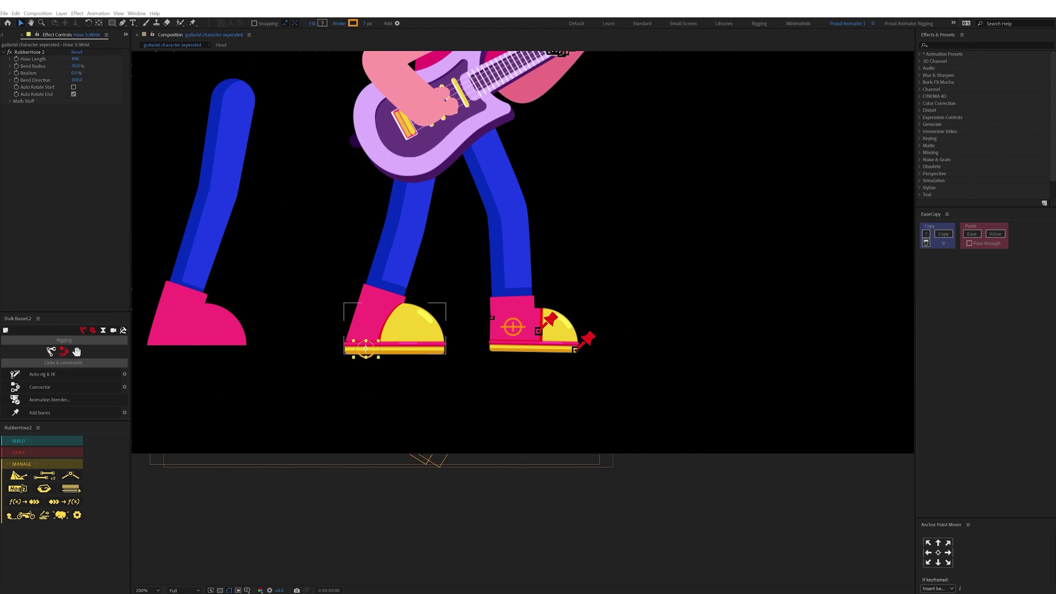
Step: Place the Foot 1 anchor point at the boot's back edge and delete the spare reference leg beside the character
{"action": "scroll", "coordinate": [523, 317], "scroll_direction": "up", "scroll_amount": 1}
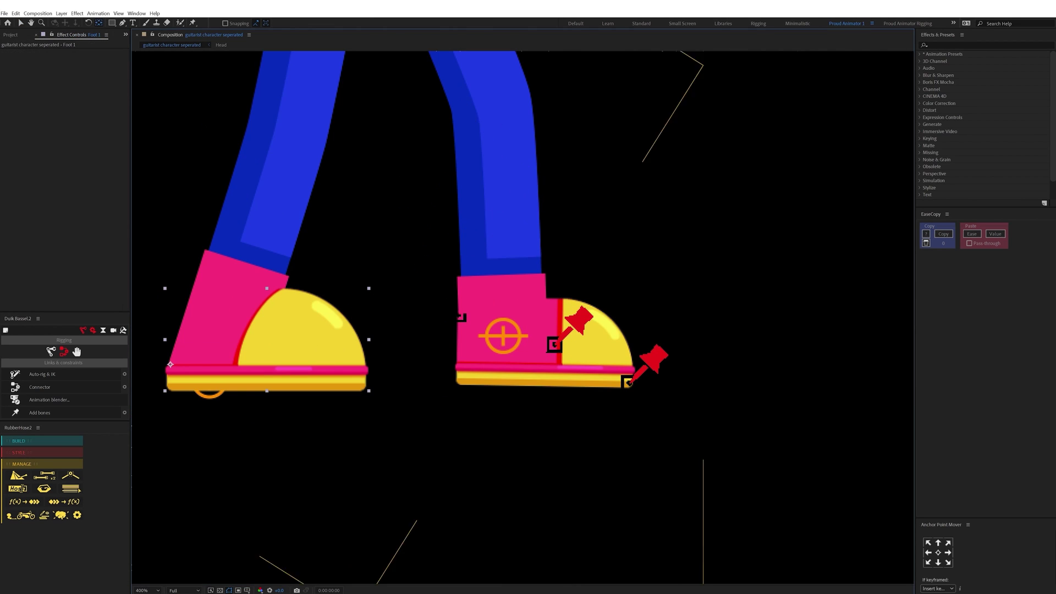
{"action": "scroll", "coordinate": [522, 317], "scroll_direction": "down", "scroll_amount": 3}
{"action": "key", "text": "Delete"}
{"action": "scroll", "coordinate": [522, 318], "scroll_direction": "up", "scroll_amount": 1}
{"action": "left_click", "coordinate": [523, 389]}
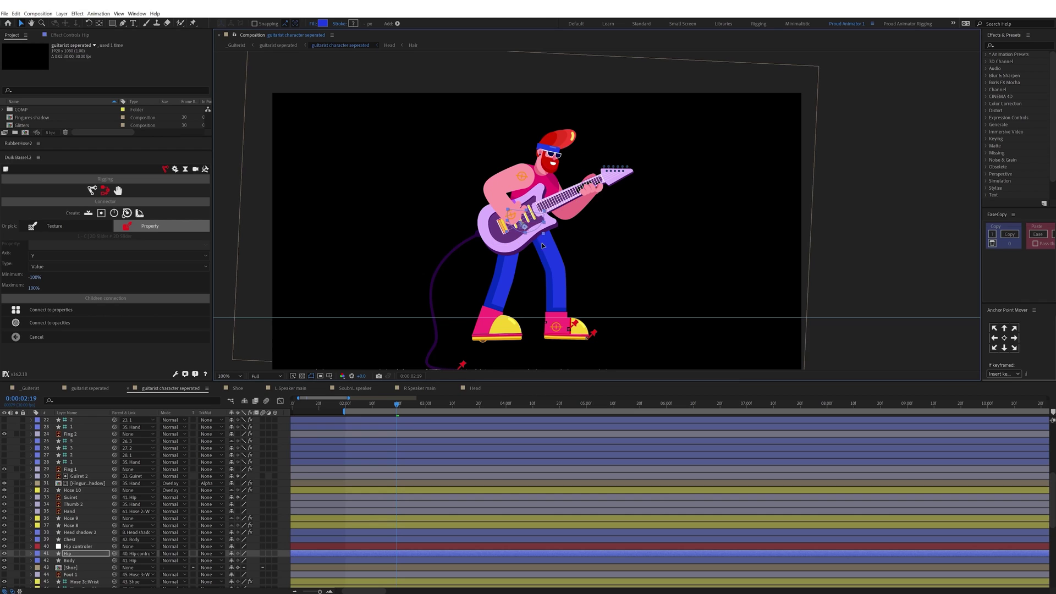
Step: Shift the Hip layer slightly up and back in the guitarist's pose at 0:00:02:19
{"action": "mouse_move", "coordinate": [542, 246]}
{"action": "left_mouse_down"}
{"action": "mouse_move", "coordinate": [529, 281]}
{"action": "mouse_move", "coordinate": [544, 206]}
{"action": "mouse_move", "coordinate": [556, 209]}
{"action": "mouse_move", "coordinate": [562, 255]}
{"action": "mouse_move", "coordinate": [563, 234]}
{"action": "mouse_move", "coordinate": [528, 210]}
{"action": "mouse_move", "coordinate": [564, 261]}
{"action": "mouse_move", "coordinate": [533, 240]}
{"action": "left_mouse_up"}
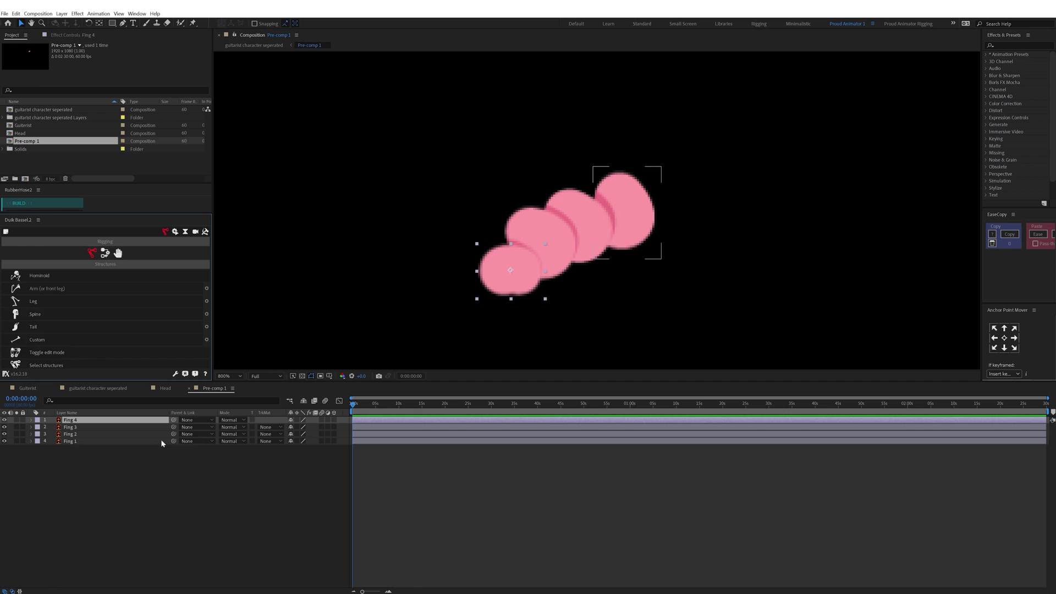
Step: Place a row of puppet pins across the fingertip shape on the Fing 4 layer
{"action": "scroll", "coordinate": [549, 283], "scroll_direction": "up", "scroll_amount": 3}
{"action": "left_click", "coordinate": [456, 267]}
{"action": "left_click", "coordinate": [418, 261]}
{"action": "left_click", "coordinate": [392, 263]}
{"action": "left_click", "coordinate": [72, 434]}
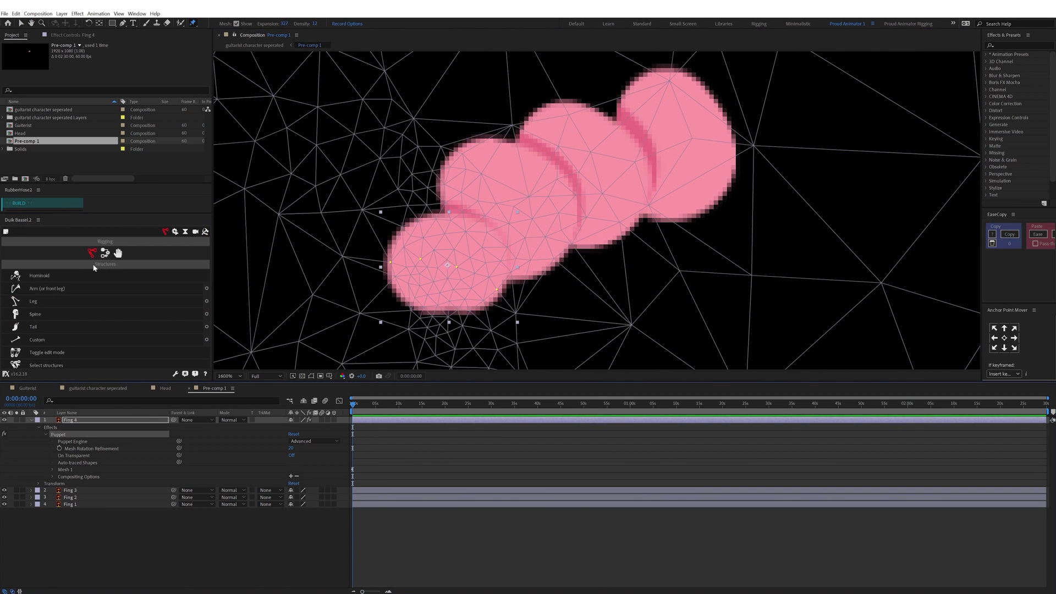
Step: Add Duik bones to the Fing 4 puppet pins and rename the first bone 1
{"action": "left_click", "coordinate": [105, 253]}
{"action": "left_click", "coordinate": [40, 314]}
{"action": "scroll", "coordinate": [523, 305], "scroll_direction": "down", "scroll_amount": 1}
{"action": "key", "text": "Return"}
{"action": "type", "text": "1"}
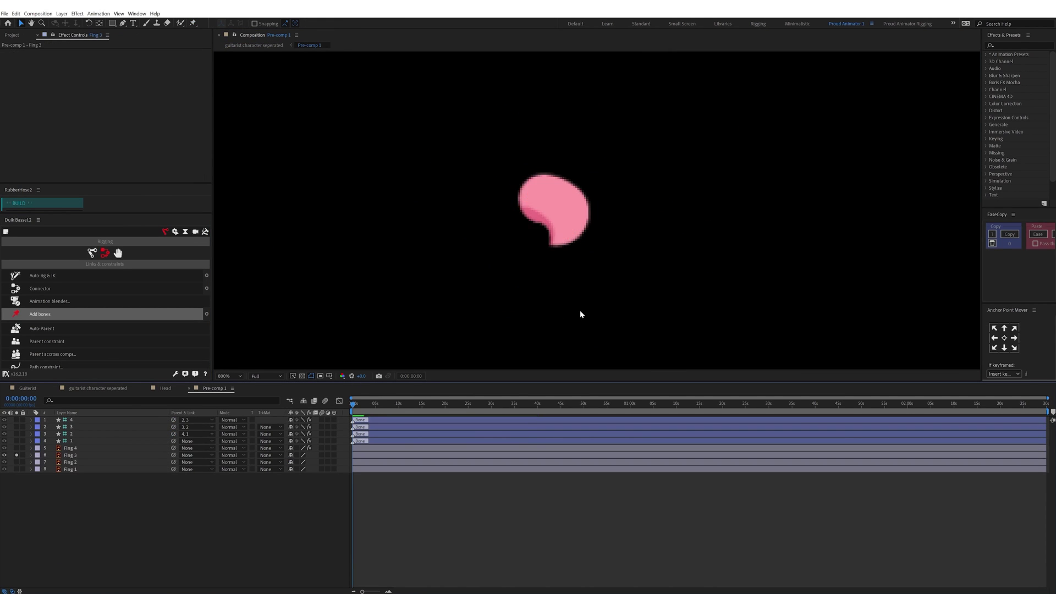
Step: Pin the Fing 3 layer with the Puppet tool and add bones to its pins
{"action": "scroll", "coordinate": [580, 310], "scroll_direction": "up", "scroll_amount": 1}
{"action": "left_click", "coordinate": [65, 505]}
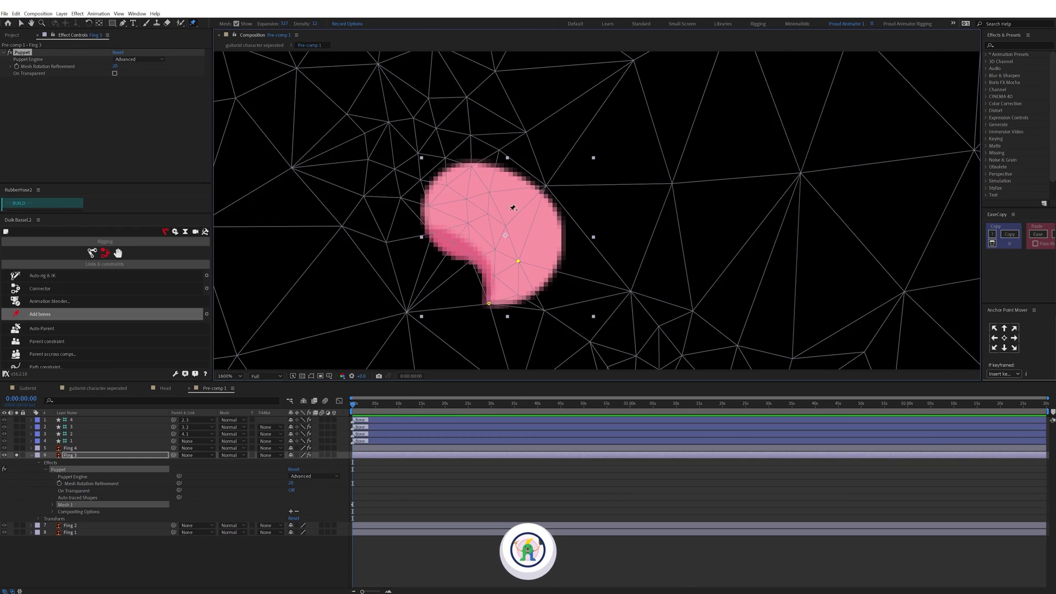
{"action": "left_click", "coordinate": [40, 314]}
Step: Rename the first two finger bones 1 and 2 and parent bone 2 to bone 1
{"action": "left_click", "coordinate": [85, 477]}
{"action": "key", "text": "Return"}
{"action": "type", "text": "1"}
{"action": "key", "text": "Return"}
{"action": "key", "text": "ctrl+Up"}
{"action": "key", "text": "Return"}
{"action": "type", "text": "2"}
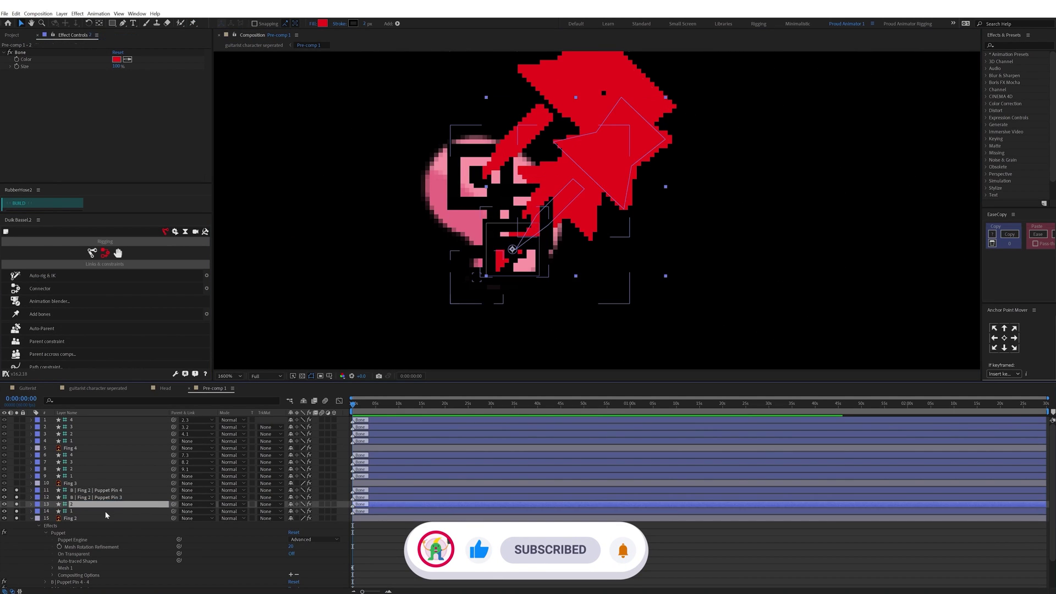
{"action": "left_click_drag", "start_coordinate": [164, 514], "coordinate": [164, 513]}
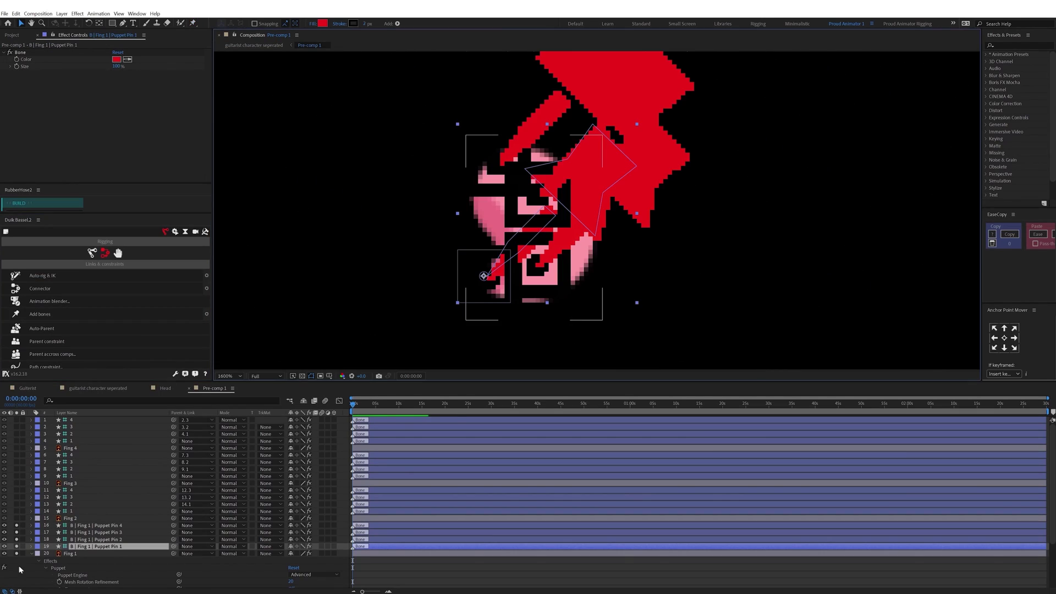
Step: Rename the last two Fing 1 bones 3 and 4 and link the Fing 1 bones in a parent chain
{"action": "key", "text": "Return"}
{"action": "type", "text": "3"}
{"action": "key", "text": "Return"}
{"action": "key", "text": "ctrl+Up"}
{"action": "key", "text": "Return"}
{"action": "type", "text": "4"}
{"action": "key", "text": "Return"}
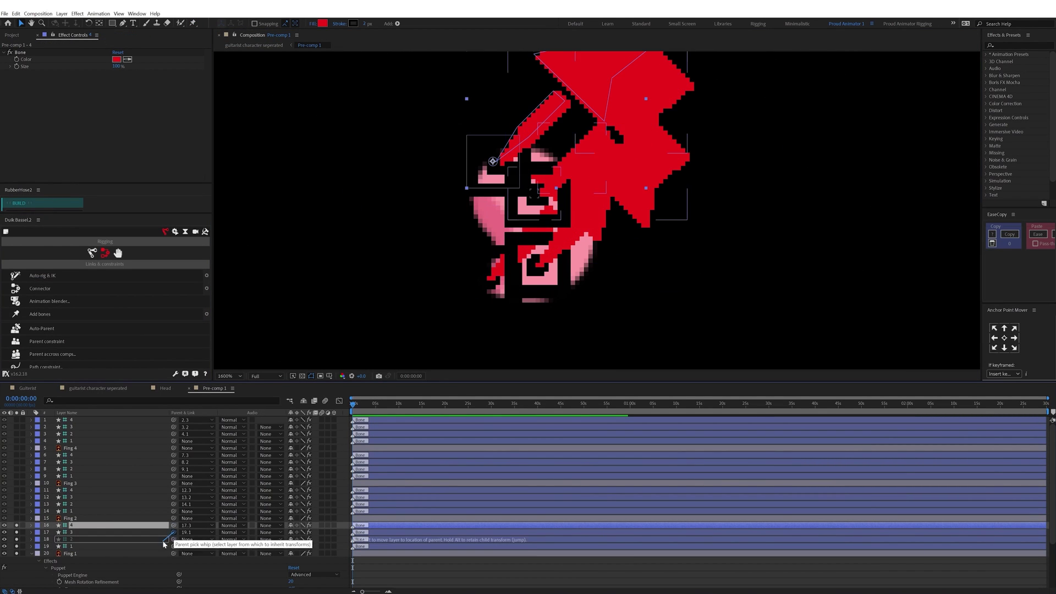
{"action": "left_click_drag", "start_coordinate": [163, 541], "coordinate": [163, 540]}
Step: Unsolo the Fing 1 layers and select the bone layers of all four fingers
{"action": "left_click_drag", "start_coordinate": [16, 525], "coordinate": [16, 554]}
{"action": "left_click", "coordinate": [32, 554]}
{"action": "left_click", "coordinate": [71, 546]}
{"action": "left_click", "coordinate": [71, 525], "text": "shift"}
{"action": "left_click", "coordinate": [71, 511], "text": "ctrl"}
{"action": "left_click", "coordinate": [72, 476], "text": "ctrl"}
Step: Try to reduce the scale of the selected finger bone layers
{"action": "key", "text": "s"}
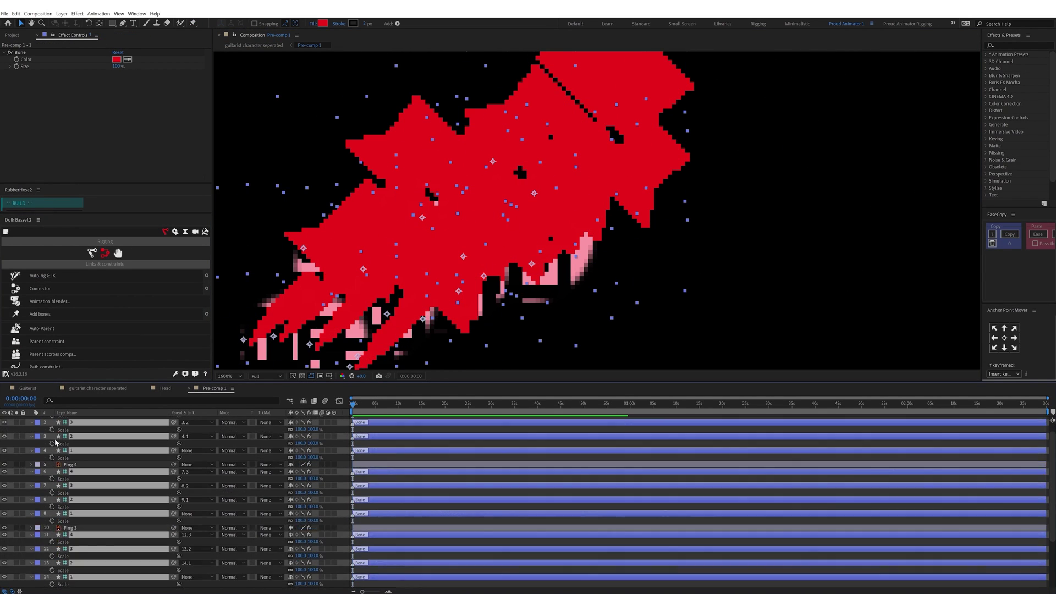
{"action": "scroll", "coordinate": [55, 443], "scroll_direction": "up", "scroll_amount": 1}
{"action": "left_click_drag", "start_coordinate": [300, 441], "coordinate": [280, 441]}
{"action": "key", "text": "ctrl+z"}
Step: Hide all the finger bone layers and collapse the revealed layer properties
{"action": "left_click", "coordinate": [5, 433]}
{"action": "scroll", "coordinate": [440, 275], "scroll_direction": "down", "scroll_amount": 2}
{"action": "left_click", "coordinate": [145, 475]}
{"action": "key", "text": "u"}
{"action": "left_click", "coordinate": [145, 470]}
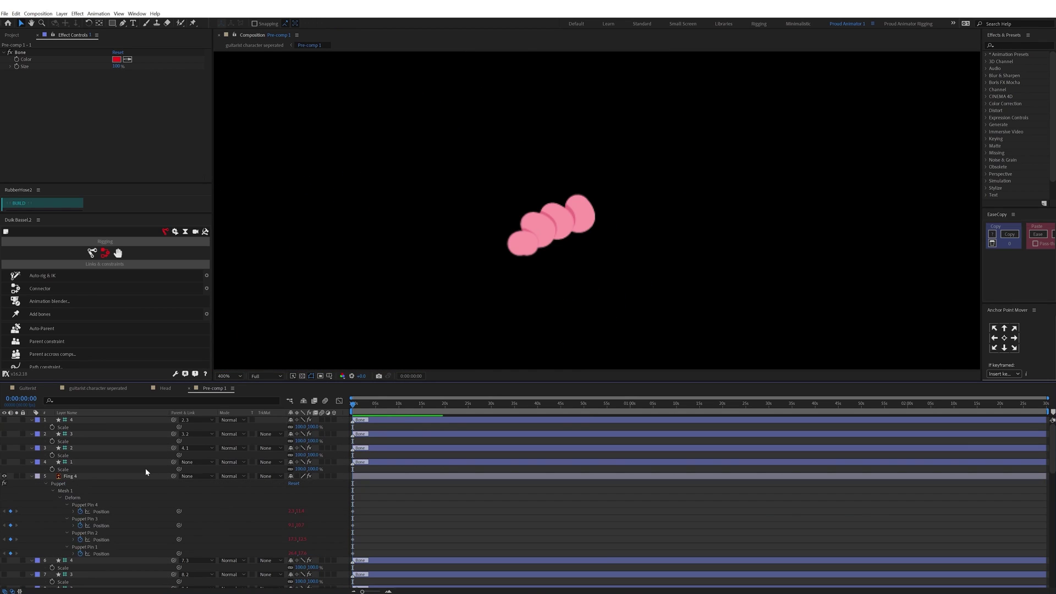
{"action": "key", "text": "ctrl+a"}
{"action": "key", "text": "u"}
Step: Keyframe the rotation of Fing 4's bone 1 at the start and change its angle at 0:00:02:25
{"action": "scroll", "coordinate": [567, 247], "scroll_direction": "up", "scroll_amount": 2}
{"action": "left_click", "coordinate": [72, 441]}
{"action": "key", "text": "r"}
{"action": "left_click", "coordinate": [52, 448]}
{"action": "left_click", "coordinate": [363, 404]}
{"action": "left_click_drag", "start_coordinate": [301, 448], "coordinate": [294, 448]}
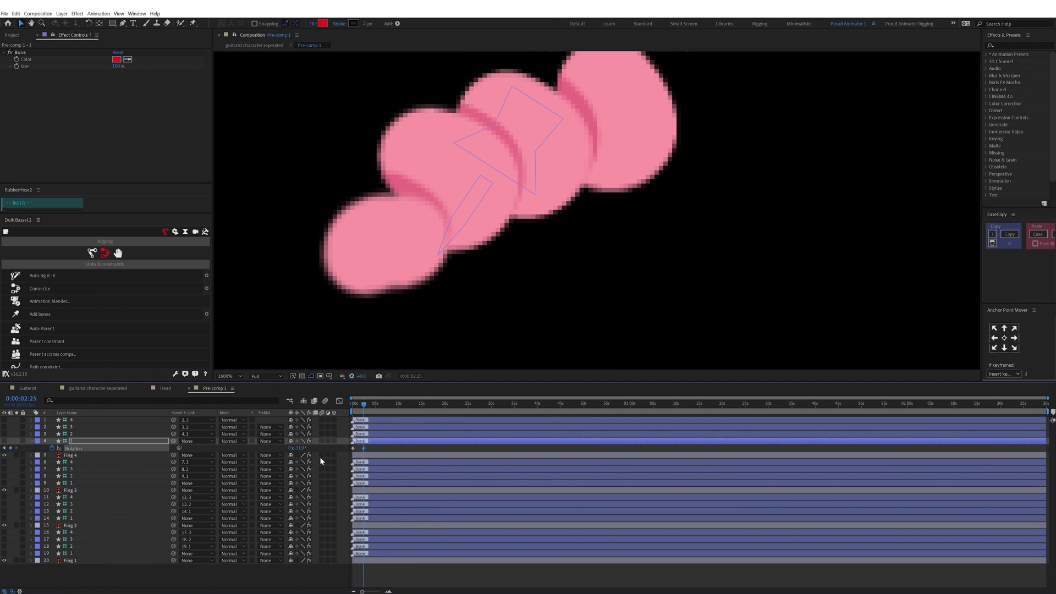
Step: Move bone 1's second rotation keyframe closer to the start and add the expression loopIn()+loopOut()-value; to its rotation
{"action": "key", "text": "equal"}
{"action": "key", "text": "equal"}
{"action": "key", "text": "equal"}
{"action": "left_click", "coordinate": [375, 405]}
{"action": "left_click_drag", "start_coordinate": [442, 448], "coordinate": [368, 449]}
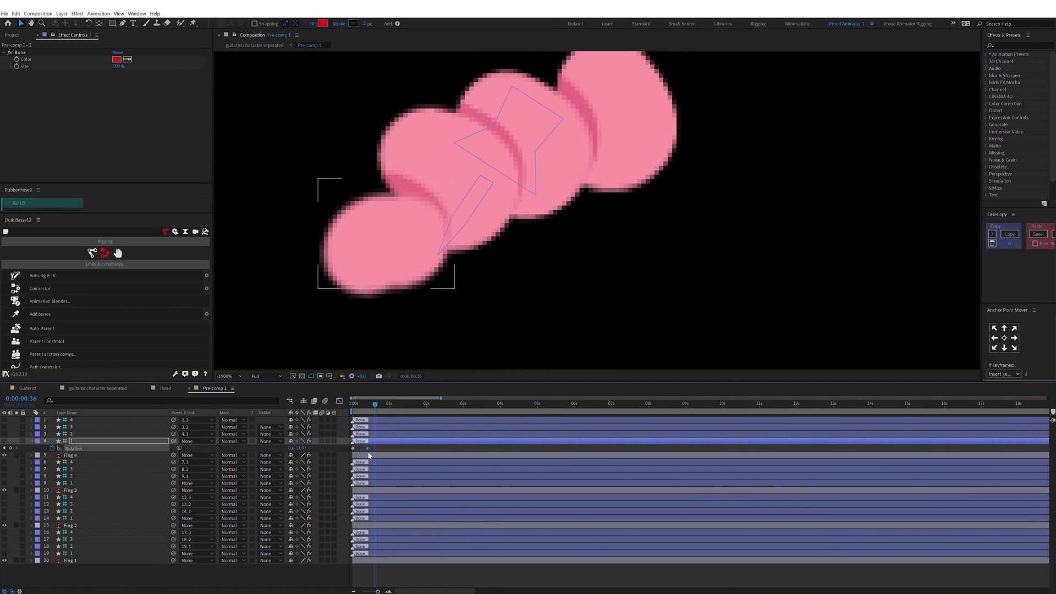
{"action": "left_click", "coordinate": [48, 449], "text": "alt"}
{"action": "type", "text": "loopIn()+loopOut()-value;"}
Step: Copy bone 1's looping rotation animation onto Fing 4's bones 2 and 3
{"action": "left_click", "coordinate": [71, 434]}
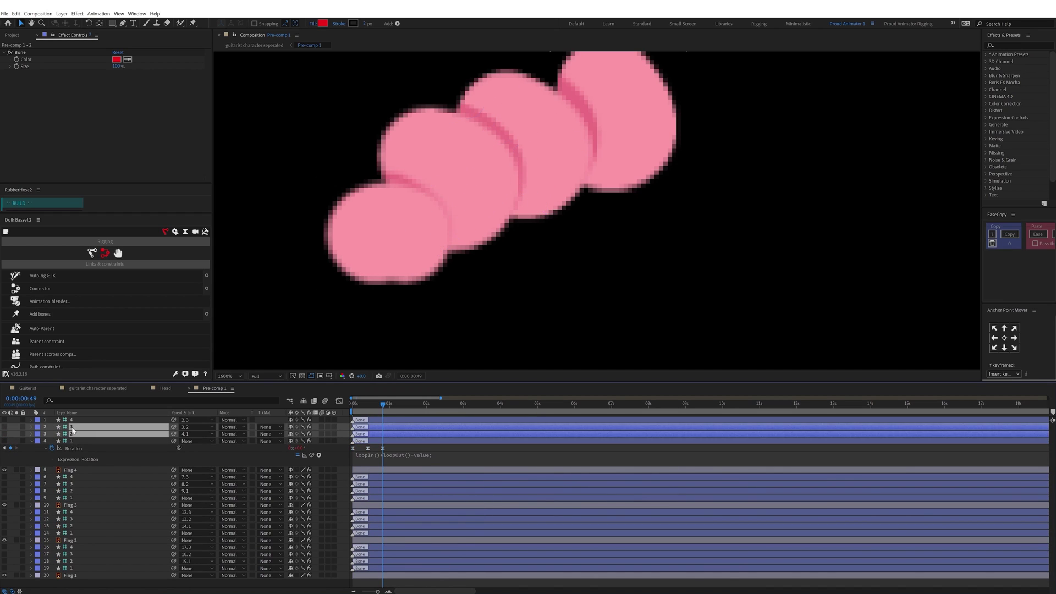
{"action": "key", "text": "ctrl+c"}
{"action": "left_click", "coordinate": [384, 434]}
{"action": "left_click", "coordinate": [384, 428], "text": "shift"}
{"action": "left_click_drag", "start_coordinate": [401, 449], "coordinate": [358, 452]}
{"action": "key", "text": "ctrl+v"}
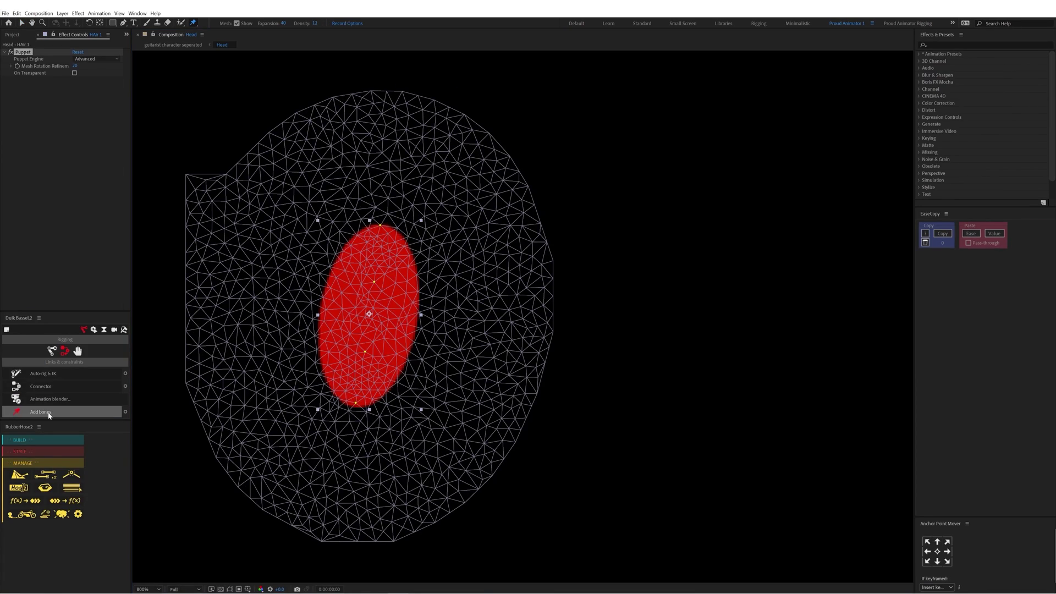
Step: Add bones to the puppet pins on the HAir 1 layer in the Head composition
{"action": "left_click", "coordinate": [49, 413]}
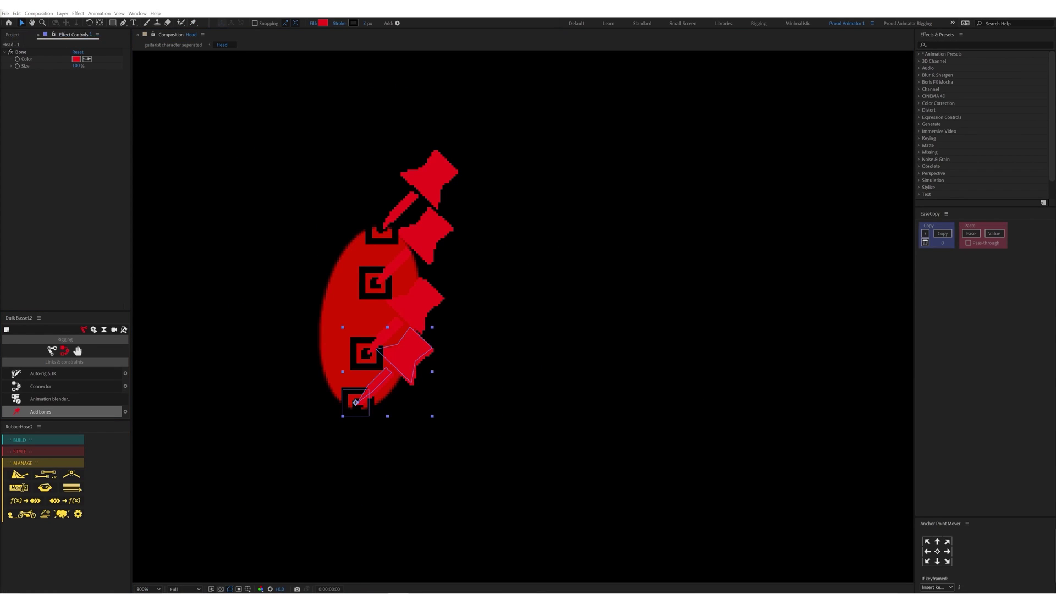
{"action": "left_click", "coordinate": [426, 234]}
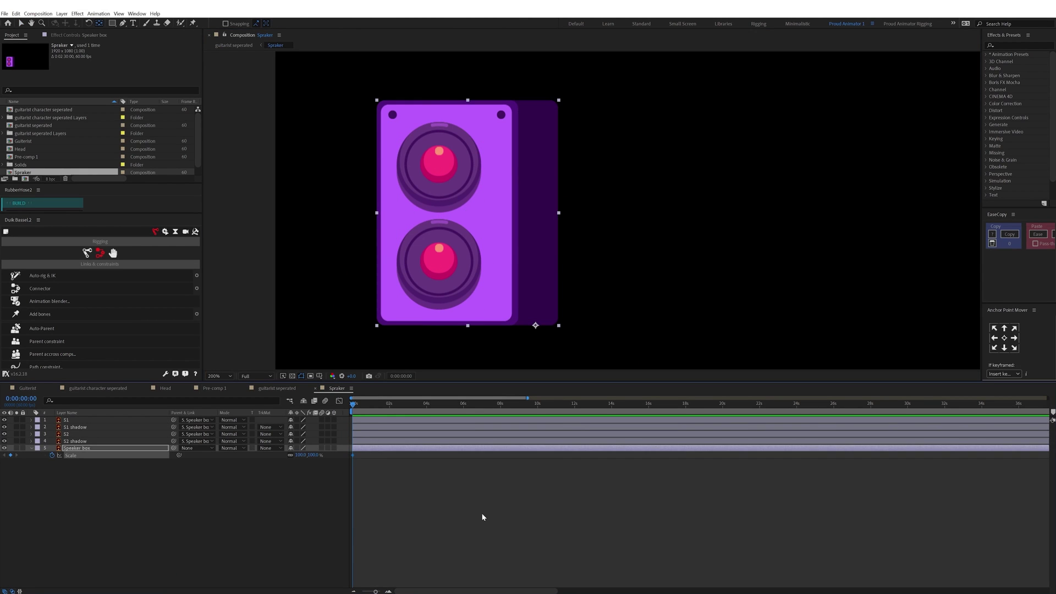
Step: Set the Speaker box layer's scale to 98% and start a loop expression on its scale
{"action": "left_click_drag", "start_coordinate": [308, 455], "coordinate": [314, 458]}
{"action": "left_click", "coordinate": [308, 457]}
{"action": "type", "text": "98"}
{"action": "key", "text": "Return"}
{"action": "left_click", "coordinate": [52, 455], "text": "alt"}
{"action": "type", "text": "loo"}
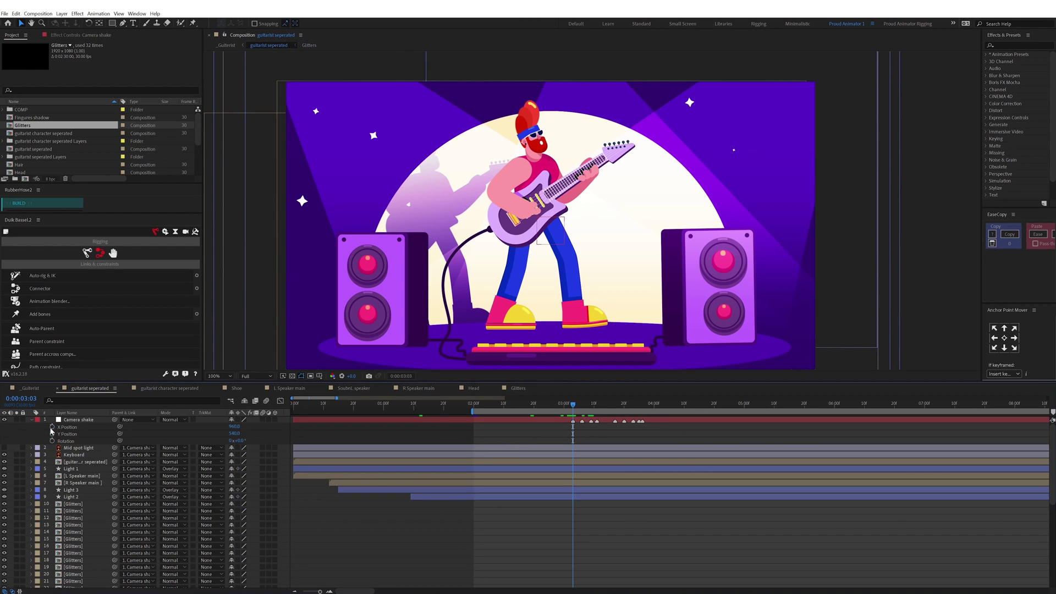
Step: Keyframe the Camera shake layer's position and rotation from 0:00:03:03, setting the rotation to -0.3° at the third marker
{"action": "key", "text": "Tab"}
{"action": "type", "text": "1"}
{"action": "key", "text": "Return"}
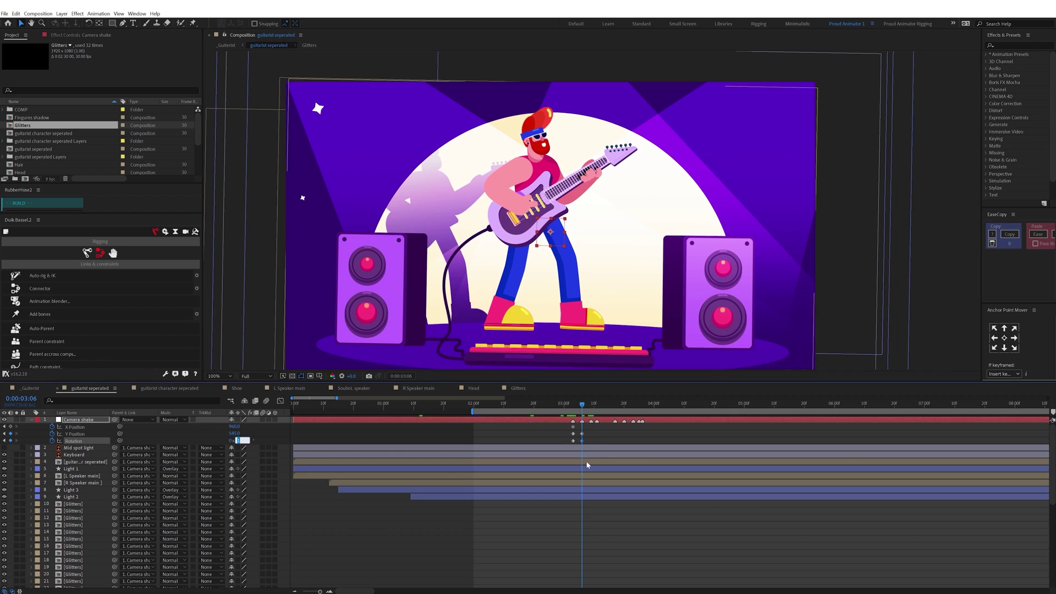
{"action": "key", "text": "k"}
{"action": "left_click", "coordinate": [240, 440]}
{"action": "type", "text": "-0.3"}
{"action": "key", "text": "Return"}
Step: Copy the Camera shake layer's starting Y Position keyframe and paste it at the current marker
{"action": "left_click_drag", "start_coordinate": [573, 433], "coordinate": [568, 431]}
{"action": "key", "text": "ctrl+z"}
{"action": "key", "text": "ctrl+c"}
{"action": "key", "text": "ctrl+v"}
{"action": "key", "text": "k"}
{"action": "left_click", "coordinate": [604, 438]}
Step: Set the Camera shake rotation to 0° at the fourth marker and apply Easy Ease to the keyframes
{"action": "left_click", "coordinate": [239, 441]}
{"action": "type", "text": "0"}
{"action": "key", "text": "Return"}
{"action": "key", "text": "F9"}
{"action": "key", "text": "k"}
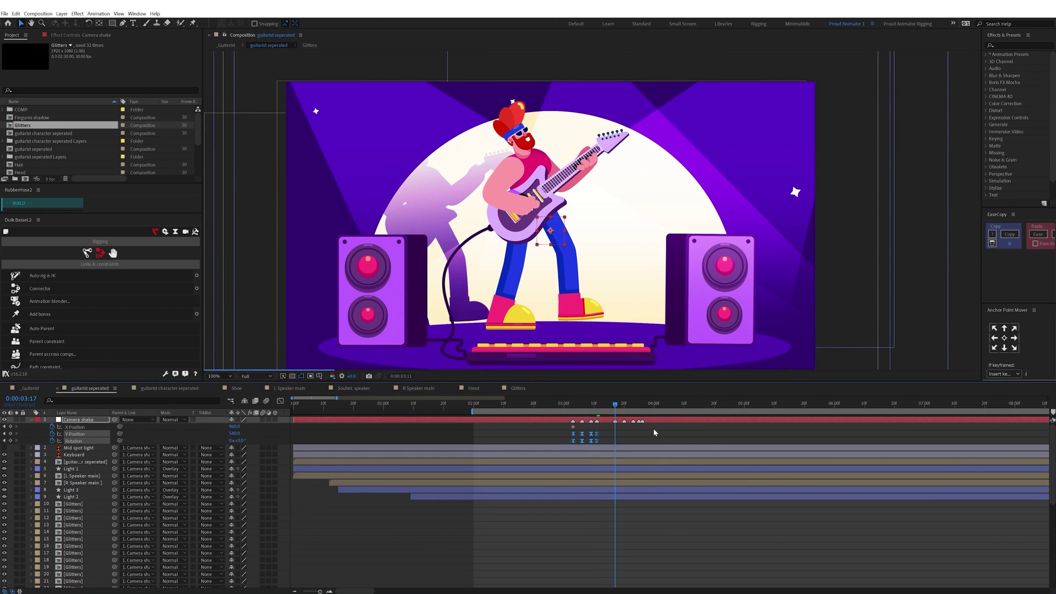
Step: Keyframe Camera shake's X Position at 0:00:03:17, and at 0:00:03:20 set X to 962, Y to 543 and rotation to 0.2°
{"action": "left_click", "coordinate": [10, 426]}
{"action": "key", "text": "k"}
{"action": "left_click", "coordinate": [234, 427]}
{"action": "type", "text": "962"}
{"action": "key", "text": "Return"}
{"action": "left_click", "coordinate": [234, 433]}
{"action": "type", "text": "543"}
{"action": "left_click", "coordinate": [240, 441]}
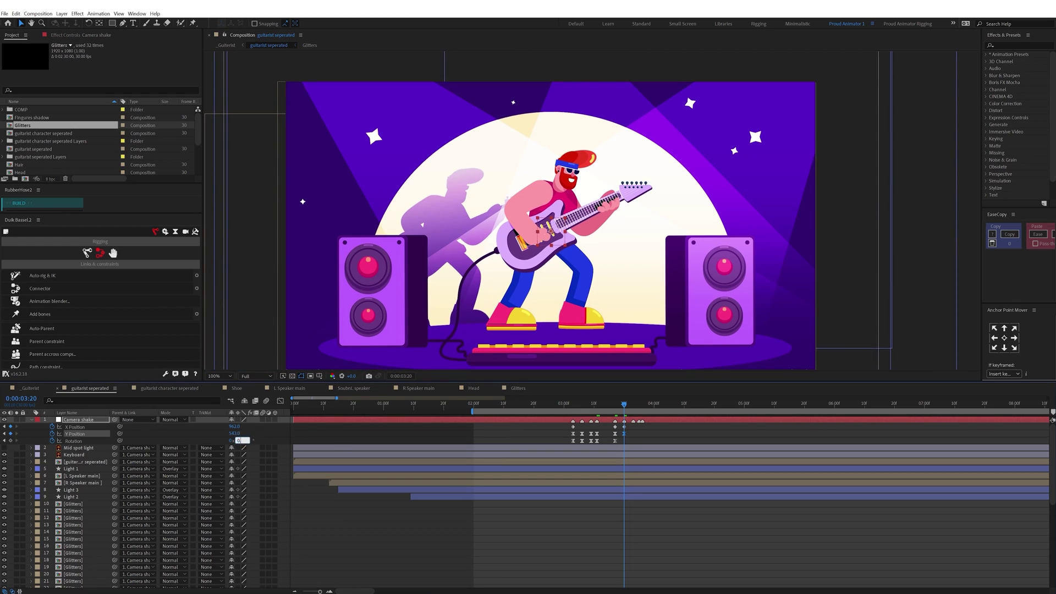
{"action": "type", "text": "0.2k"}
Step: Set the Camera shake rotation to -0.2° at 0:00:03:23 and paste the resting Y Position and rotation keyframes at 0:00:03:25
{"action": "left_click", "coordinate": [240, 440]}
{"action": "type", "text": "-0.2"}
{"action": "left_click_drag", "start_coordinate": [620, 432], "coordinate": [614, 436]}
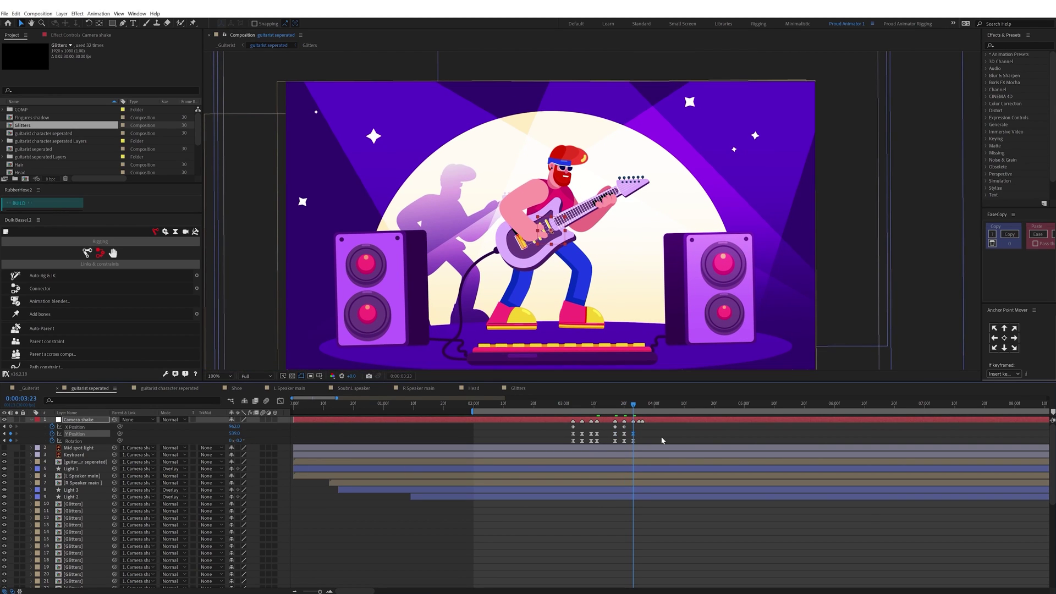
{"action": "key", "text": "Page_Down"}
{"action": "key", "text": "Page_Down"}
{"action": "key", "text": "ctrl+v"}
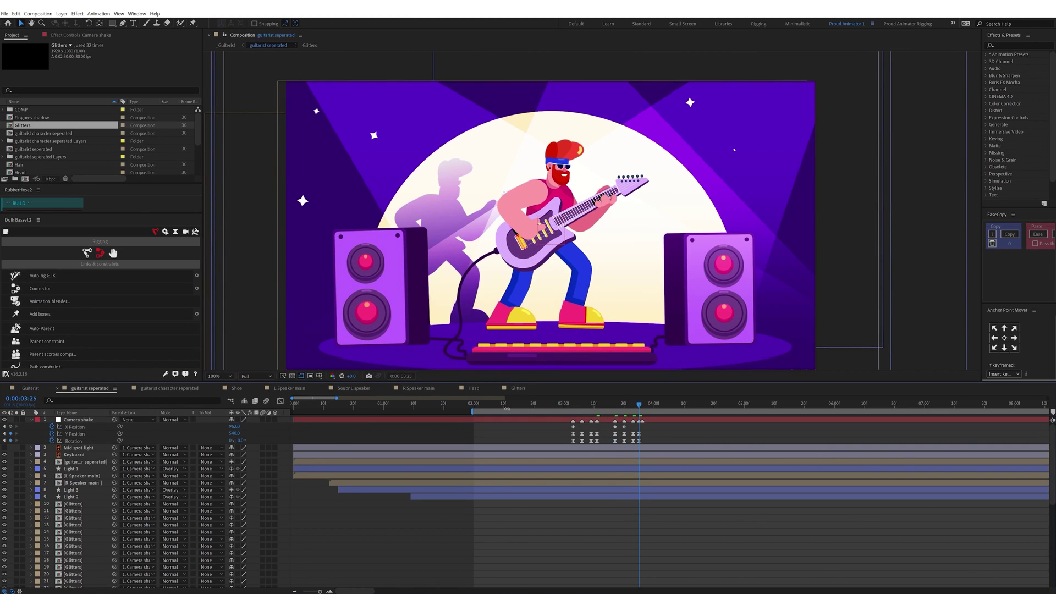